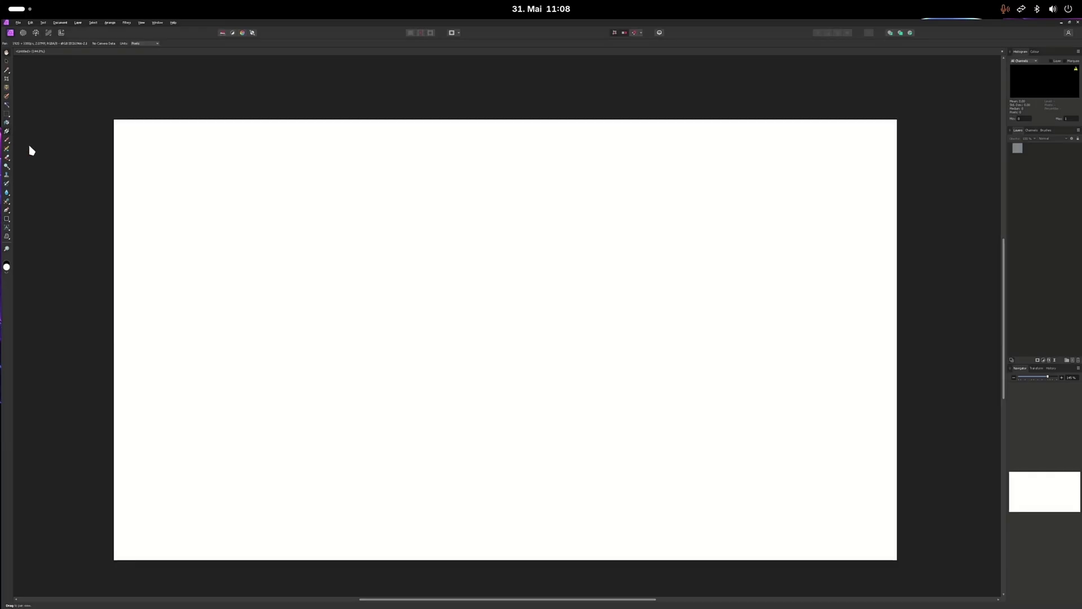
- Fill the canvas with a white-to-black gradient and switch Publisher to the Designer persona
left_click_drag(277, 276, 186, 334)
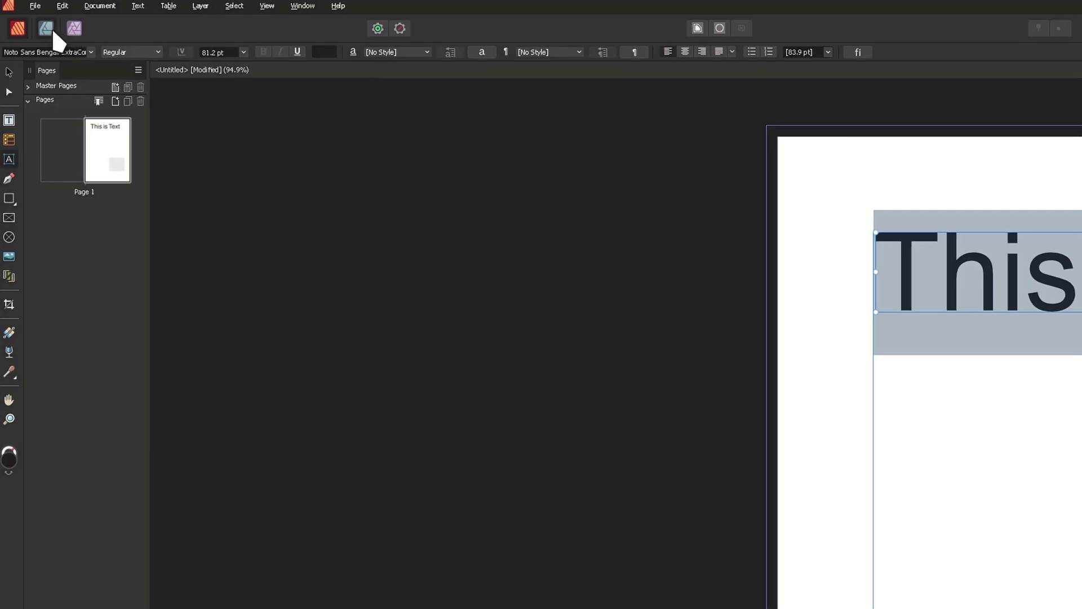
left_click(52, 29)
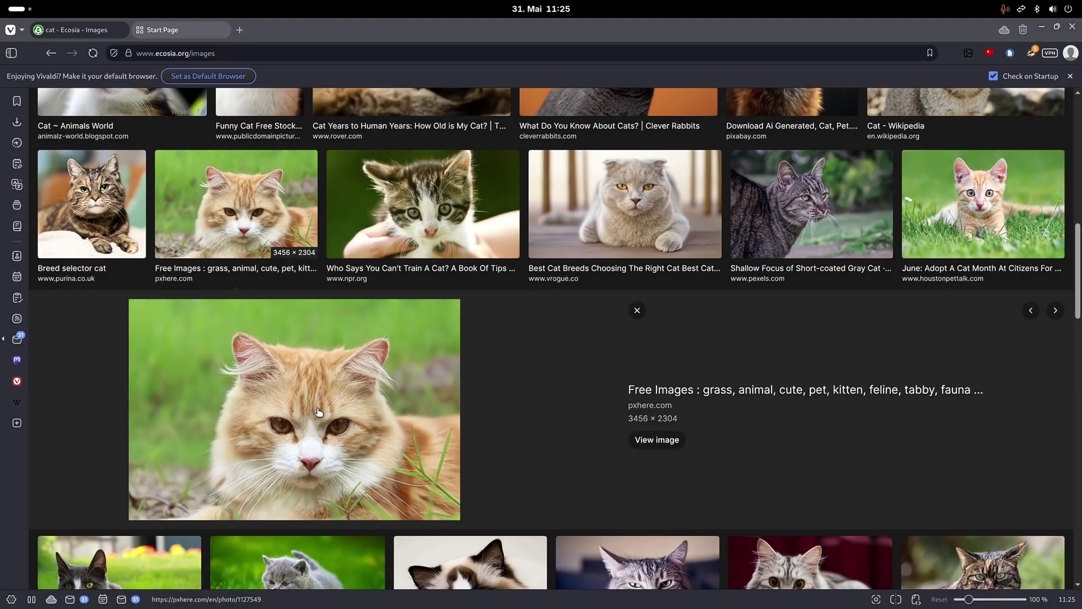
- Copy the browser's search-result image to the clipboard
right_click(316, 367)
mouse_move(416, 313)
left_click(536, 453)
- Back in Affinity Photo, enable OpenCL compute acceleration and decline the unsupported graphics card prompt
left_click(1040, 26)
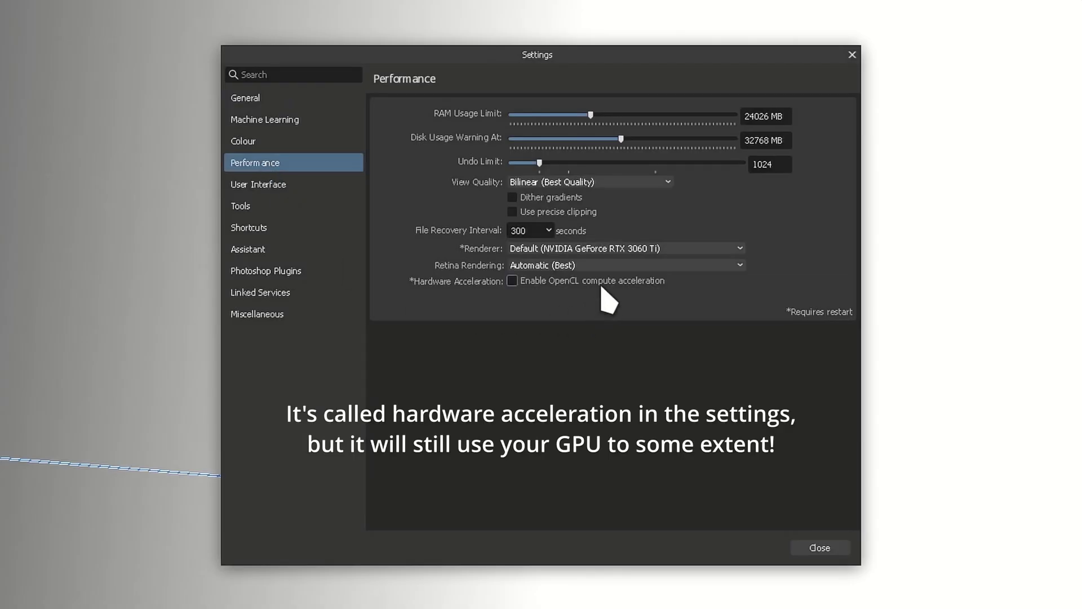
left_click(601, 287)
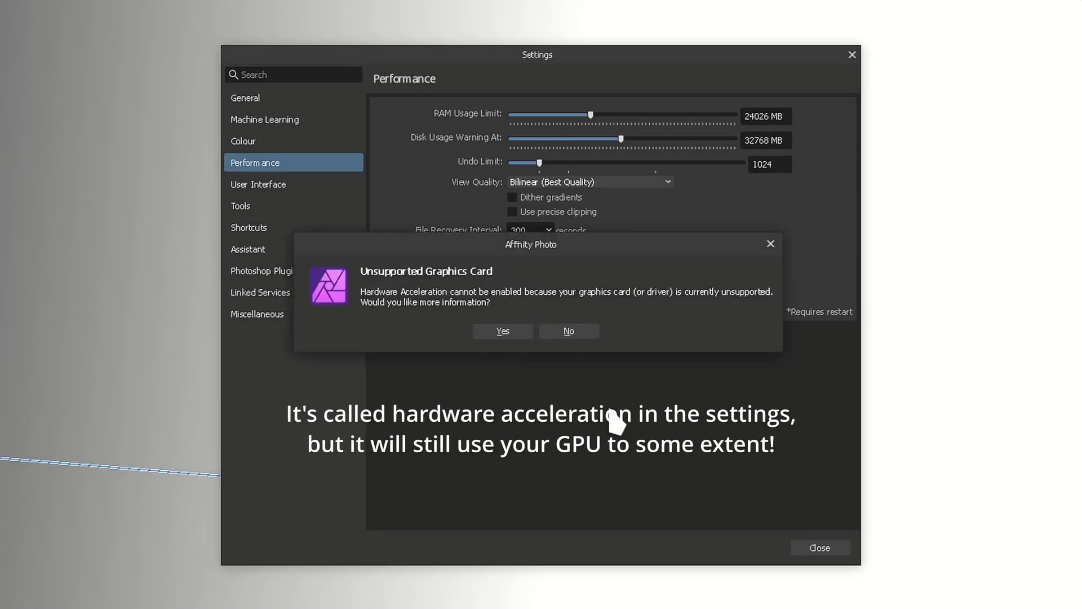
left_click(579, 333)
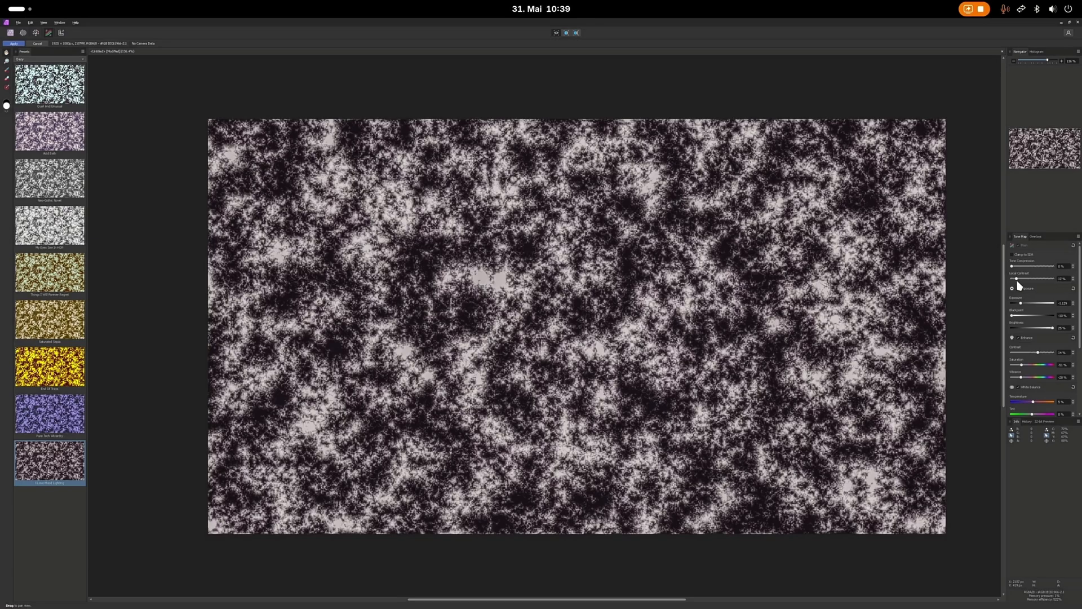
- Set Tone Map local contrast to 0% and adjust noise persistence for a coarser texture
left_click_drag(1018, 282, 1004, 285)
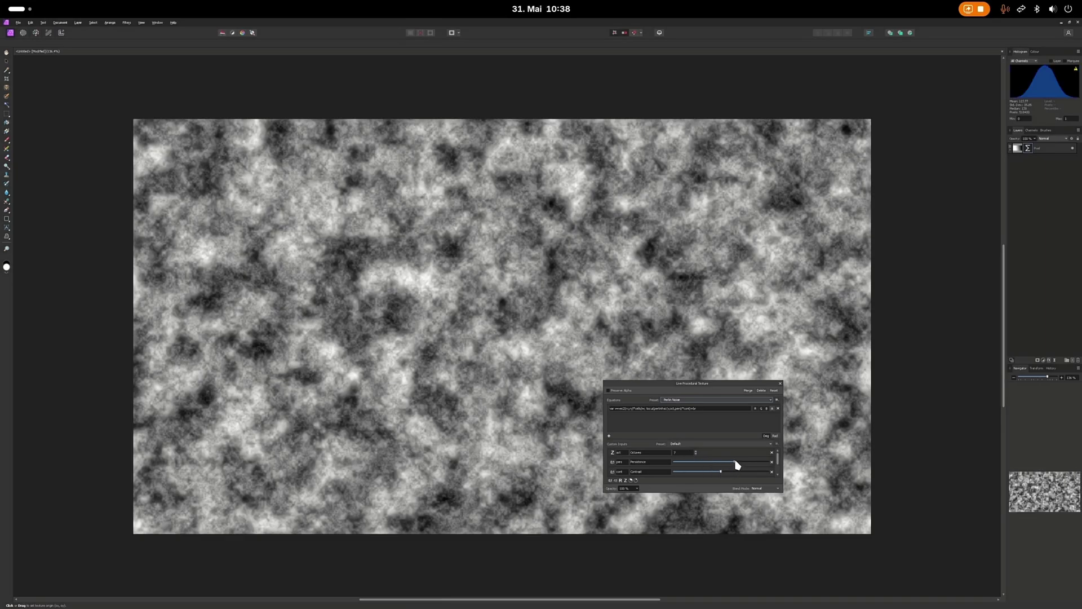
left_click_drag(704, 464, 700, 464)
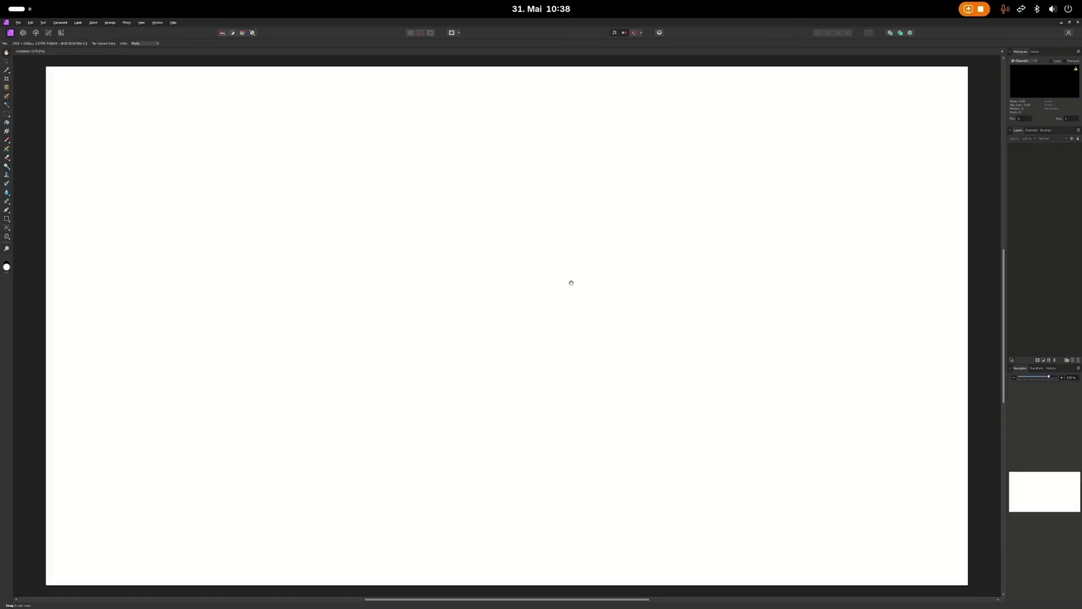
scroll(571, 283, "down", 3)
scroll(571, 283, "down", 1)
scroll(571, 283, "up", 1)
scroll(570, 283, "up", 1)
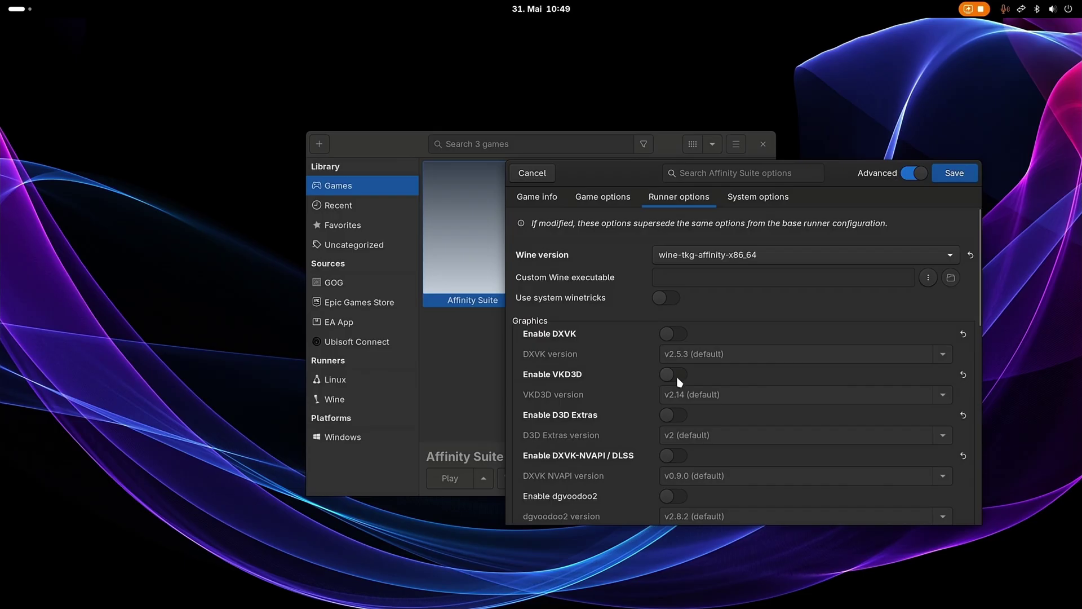
- Enable VKD3D, D3D Extras and DXVK-NVAPI/DLSS in the Affinity Suite Wine runner options
left_click(673, 378)
scroll(623, 403, "down", 5)
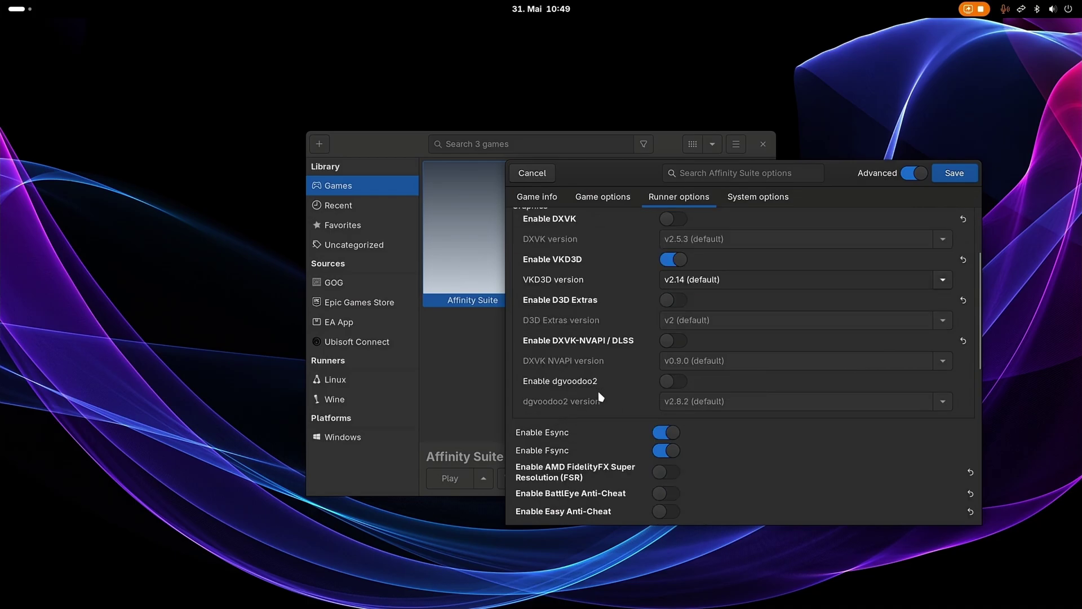
scroll(601, 397, "down", 3)
scroll(636, 341, "up", 3)
left_click(673, 300)
left_click(673, 340)
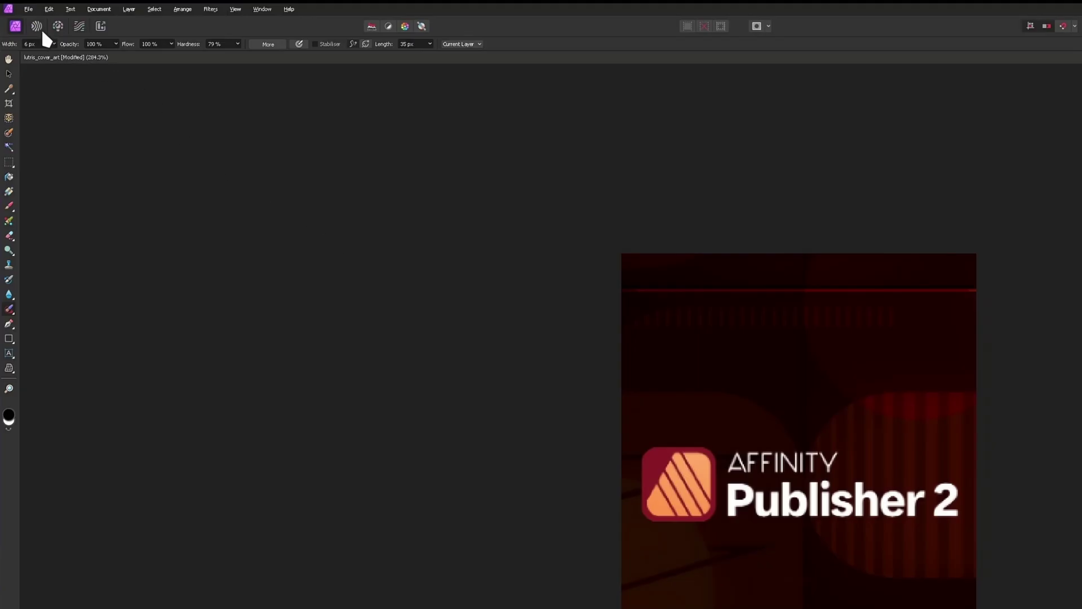
- Export the cover art as a PNG named publisherlutris_cover_art.png
left_click(29, 9)
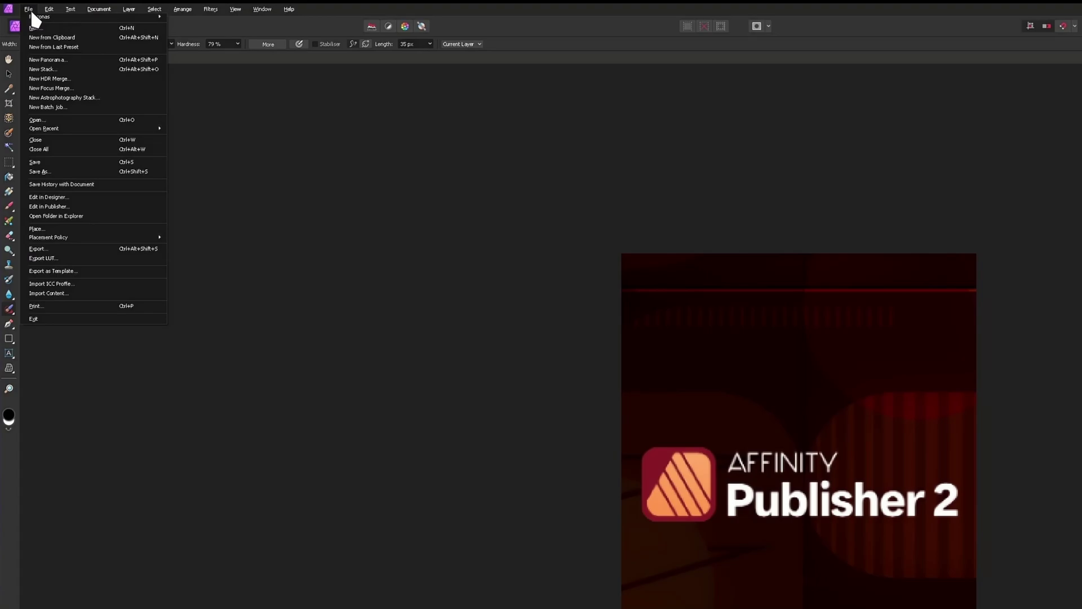
left_click(62, 248)
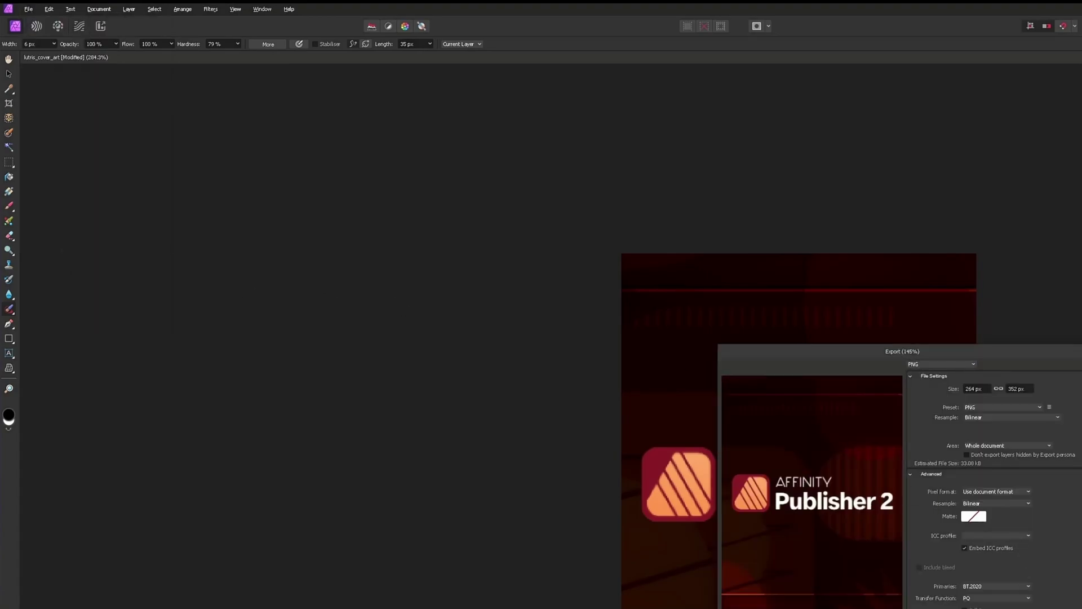
key("Return")
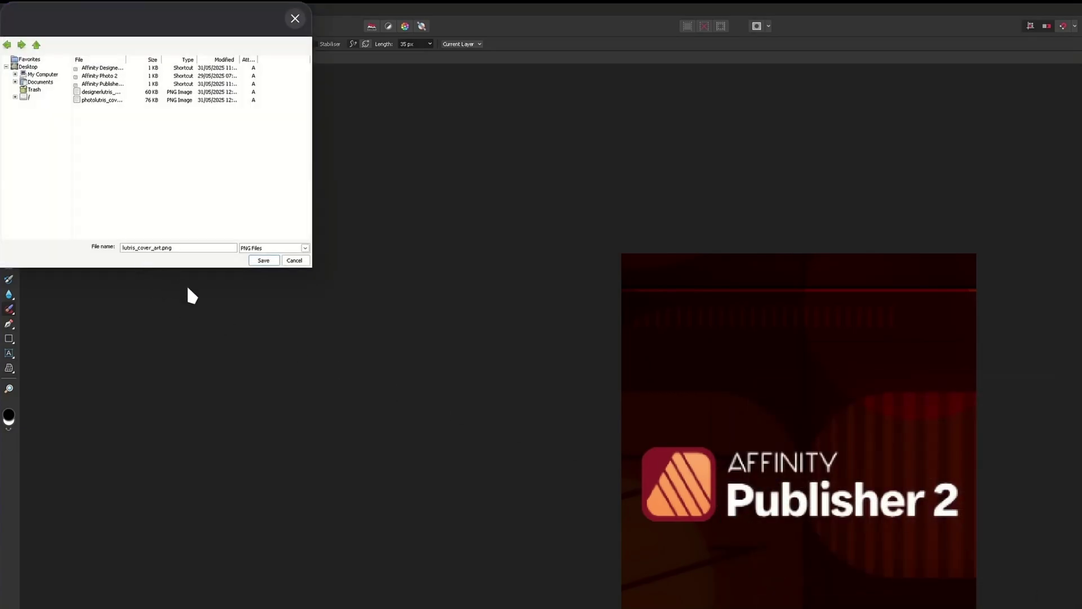
type("publisher")
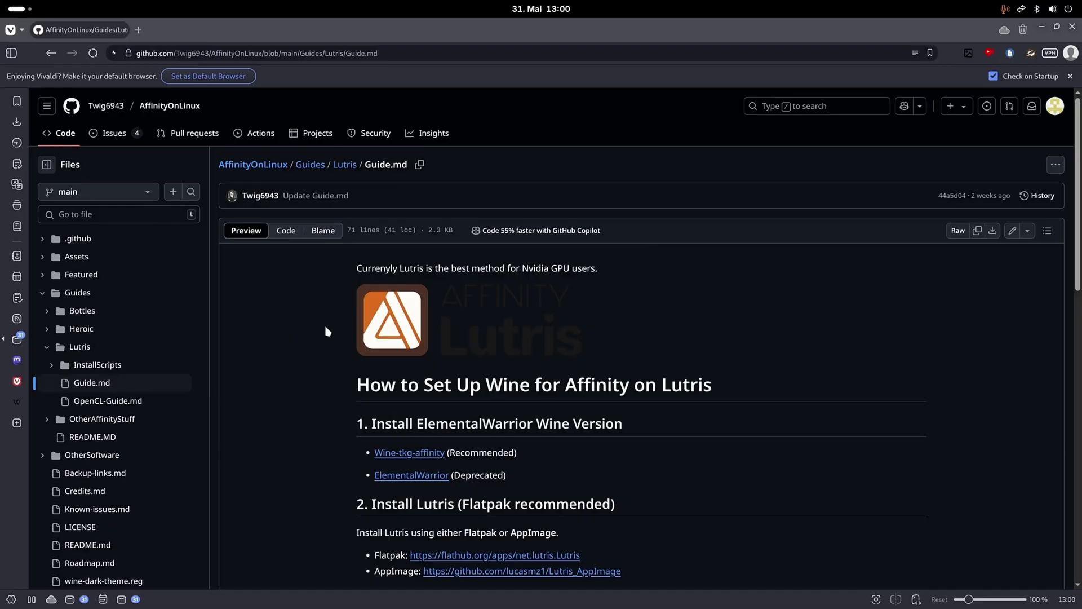
- Scroll down the AffinityOnLinux Lutris Guide.md page on GitHub
scroll(327, 331, "down", 3)
- Download wine-tkg-affinity-archbuilt.tar.zst from the Wine-tkg-affinity releases page
scroll(323, 313, "down", 2)
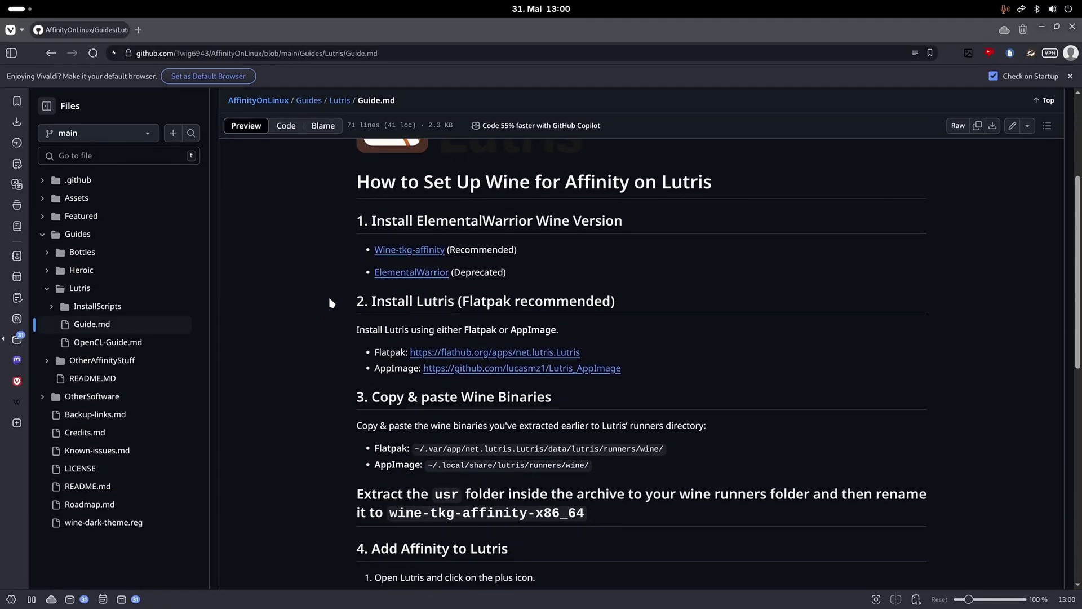
middle_click(391, 254)
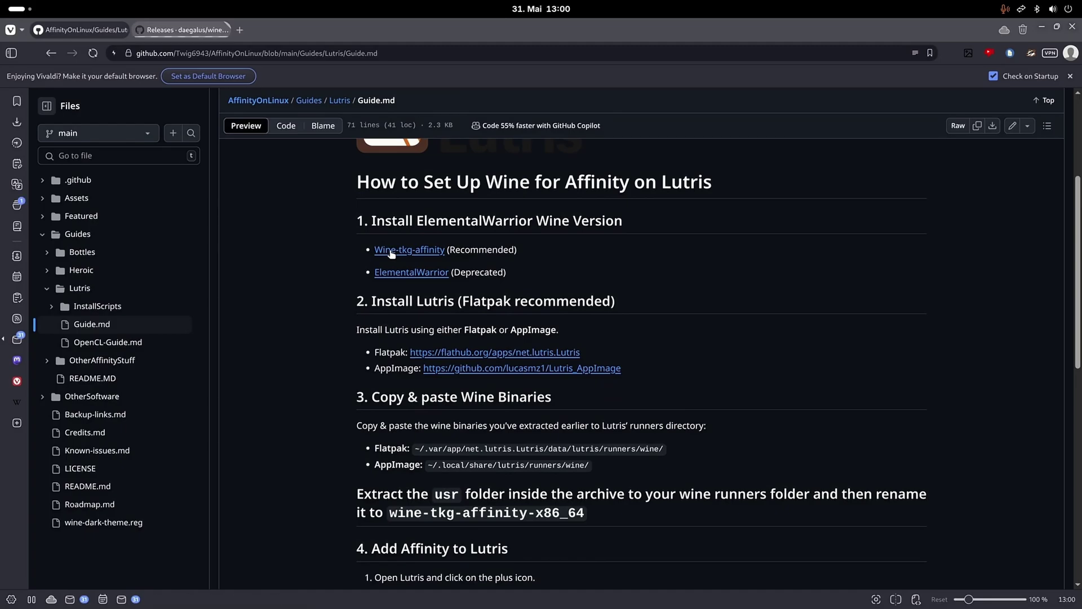
left_click(182, 31)
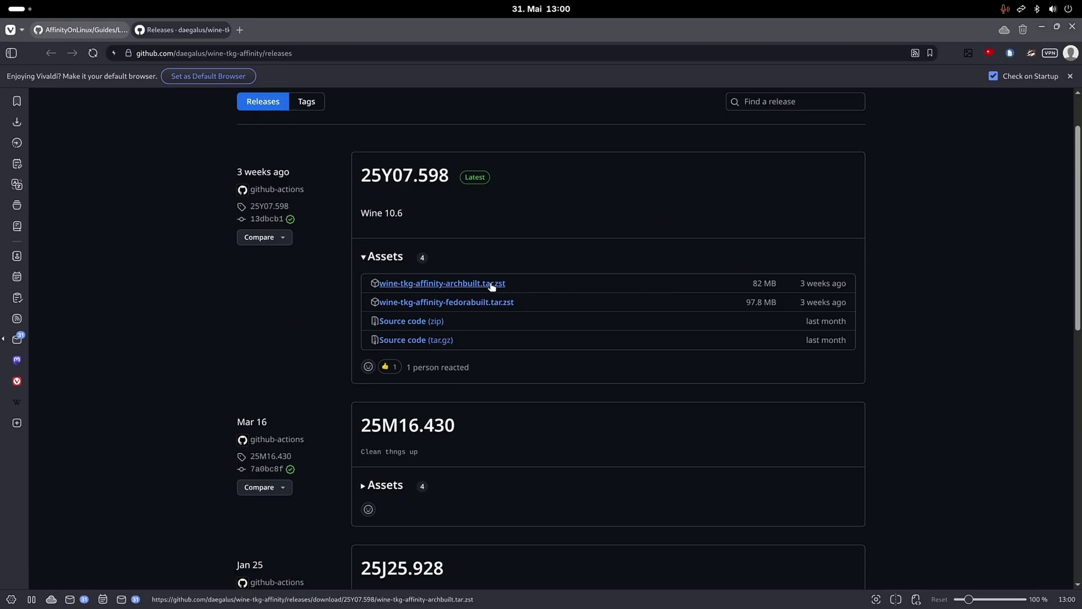
left_click(492, 286)
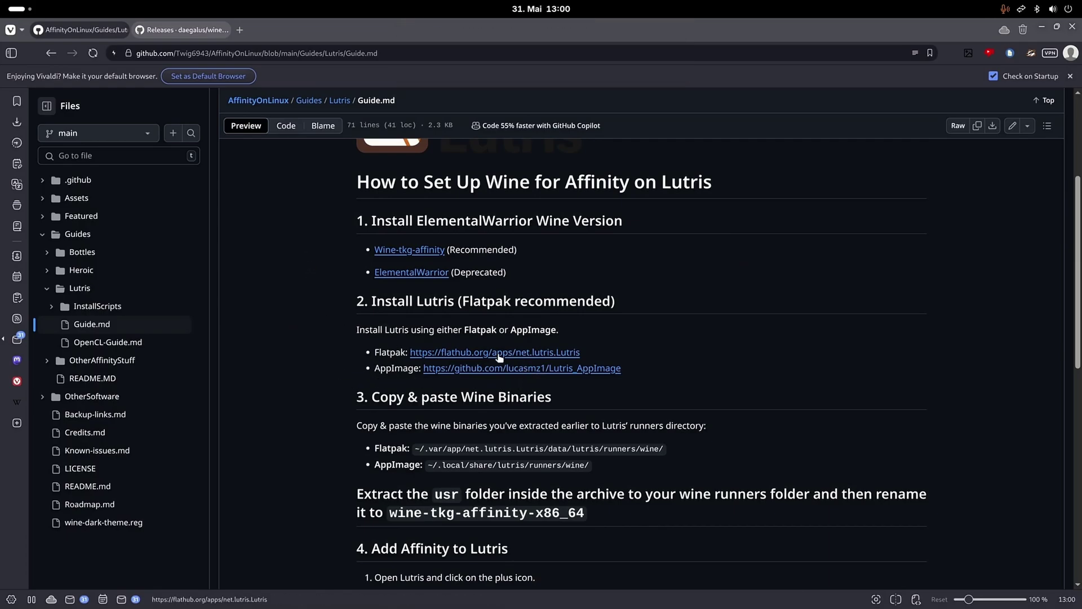
- Open the Lutris_AppImage repository in a new tab, then return to Guide.md
middle_click(467, 371)
left_click(248, 30)
key("ctrl+Tab")
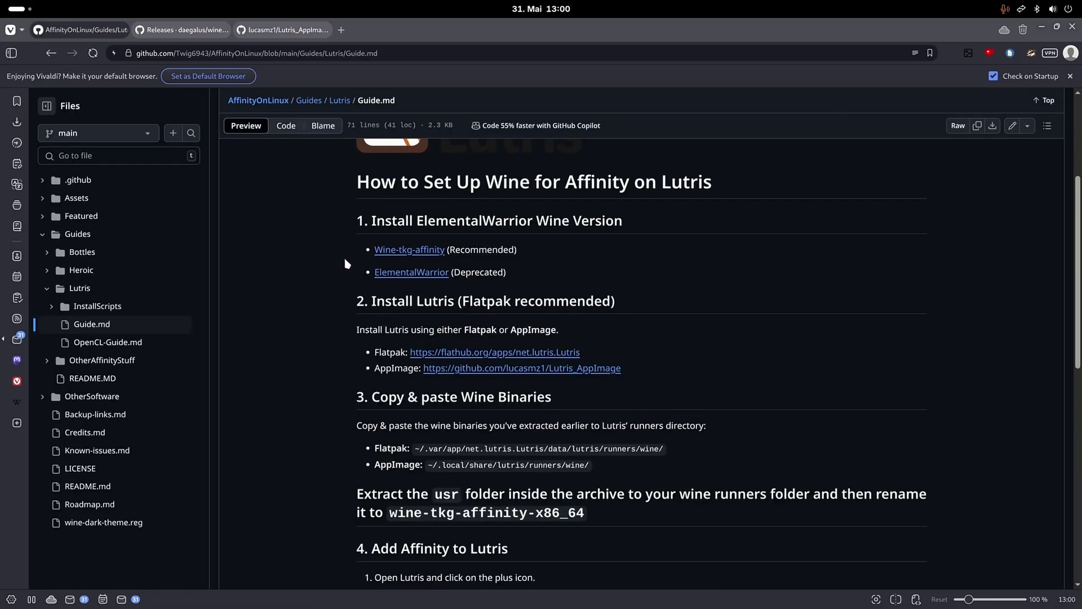
scroll(363, 361, "down", 2)
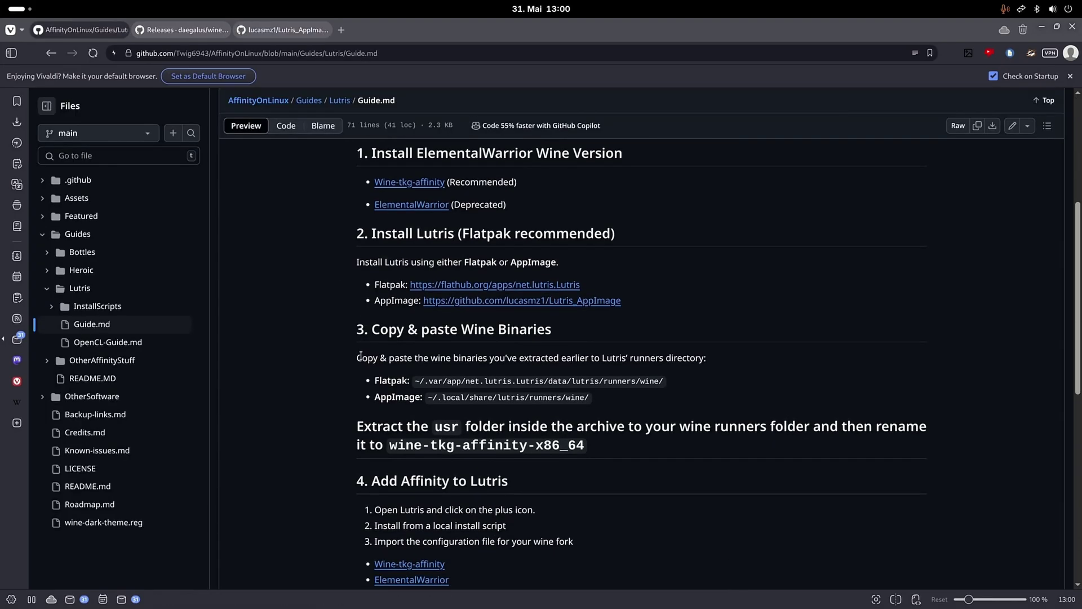
key("alt+Tab")
- Go to the Lutris wine runners folder, ~/.local/share/lutris/runners/wine, in Files
key("ctrl+l")
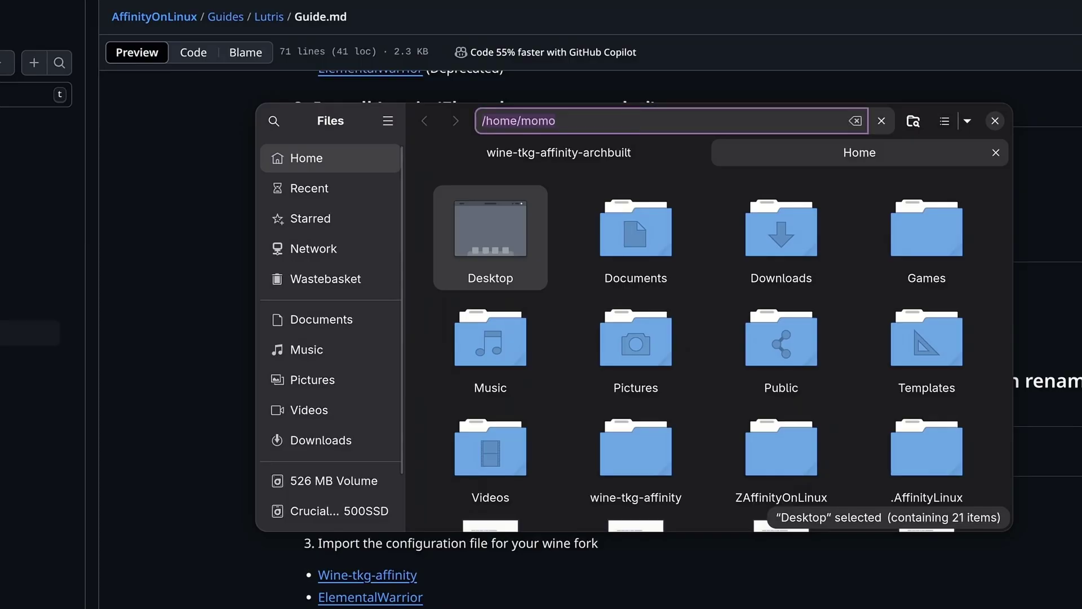
type("~/.local/share/lutris/runners/wine/")
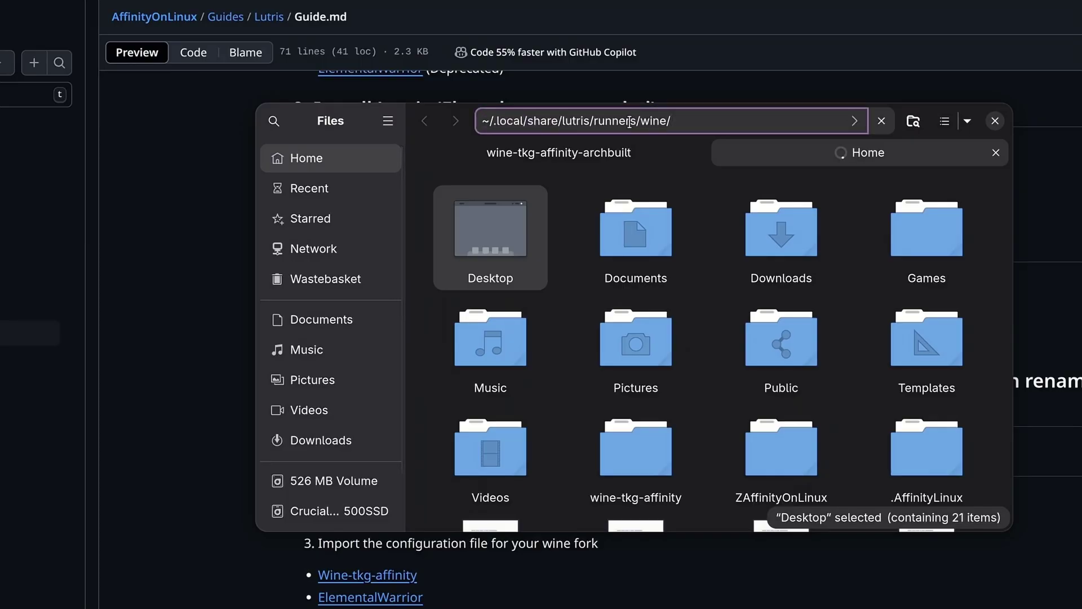
key("Return")
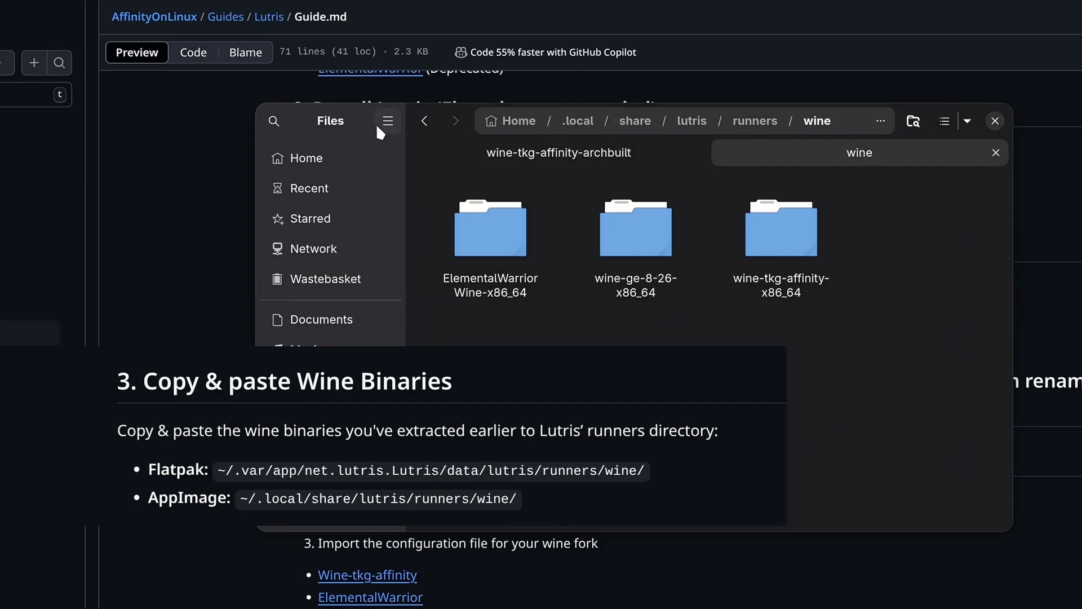
left_click_drag(357, 119, 223, 570)
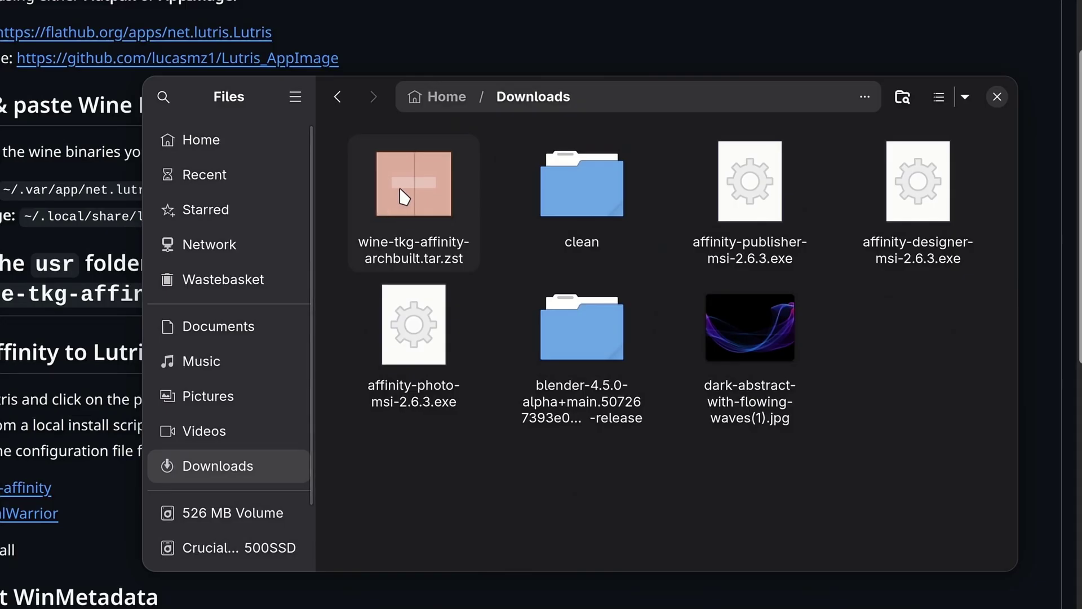
- Extract wine-tkg-affinity-archbuilt and paste its usr folder into the wine runners folder
double_click(403, 197)
double_click(397, 194)
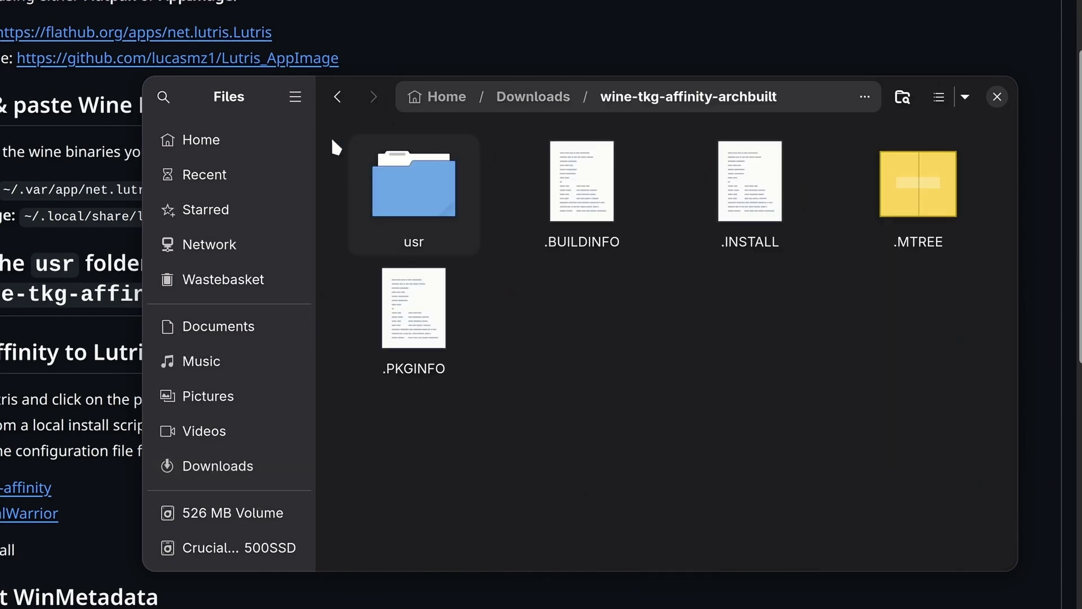
left_click(414, 191)
key("ctrl+Page_Down")
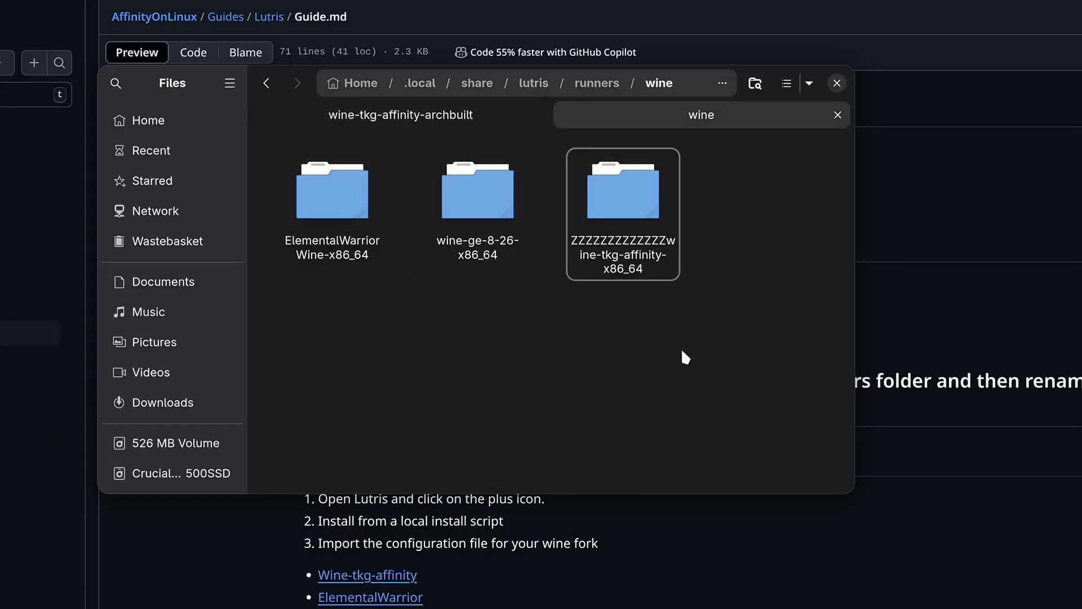
key("ctrl+v")
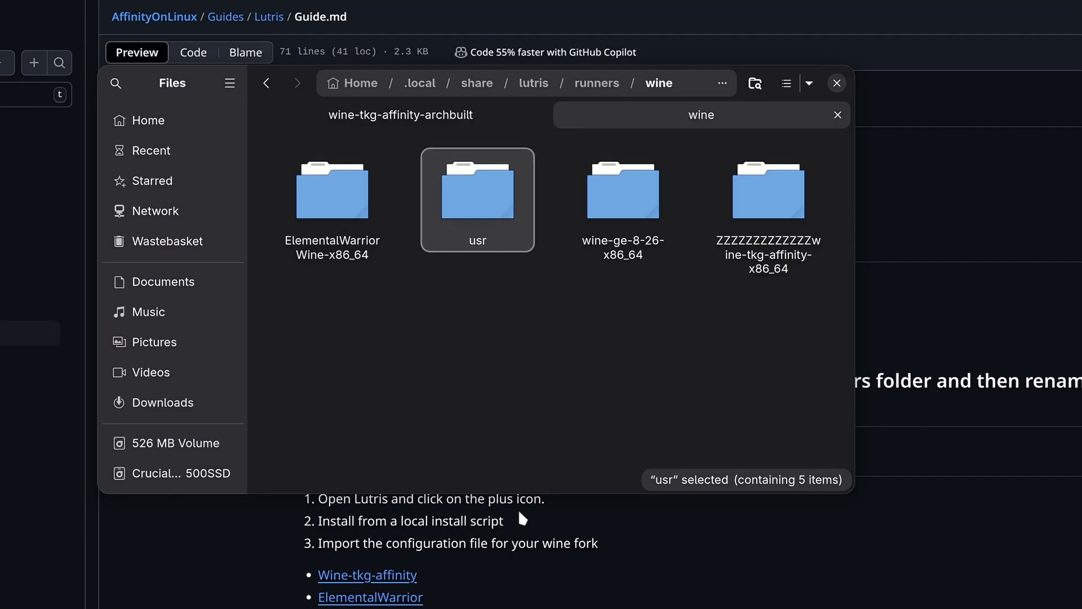
- Rename usr to wine-tkg-affinity-x86_64 and download Affinity-tkg.yaml from GitHub
left_click(490, 545)
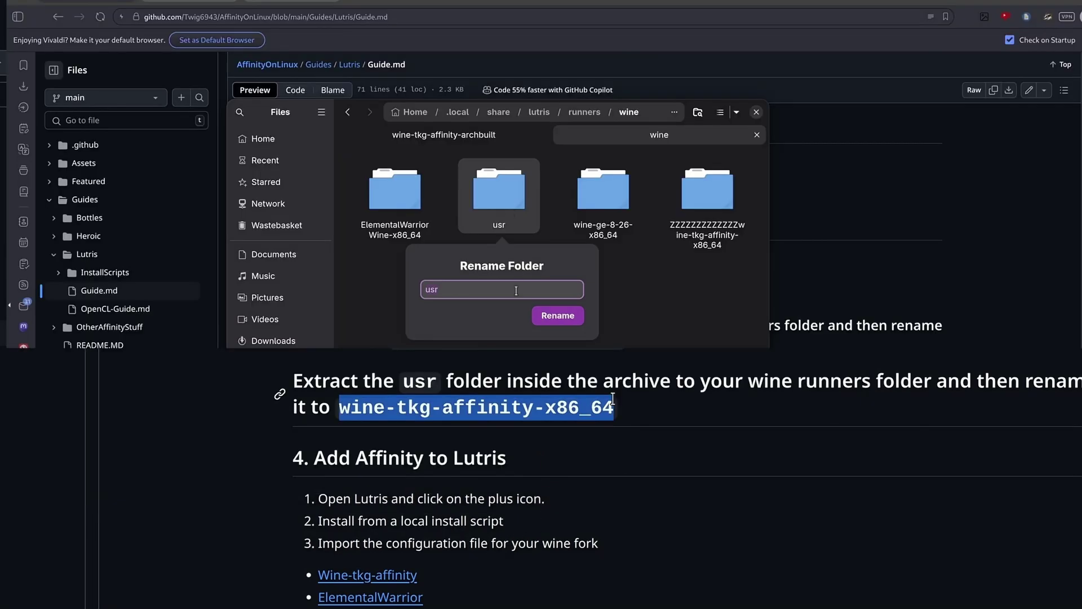
type("wine-tkg-affinity-x86_64")
key("Return")
left_click(387, 29)
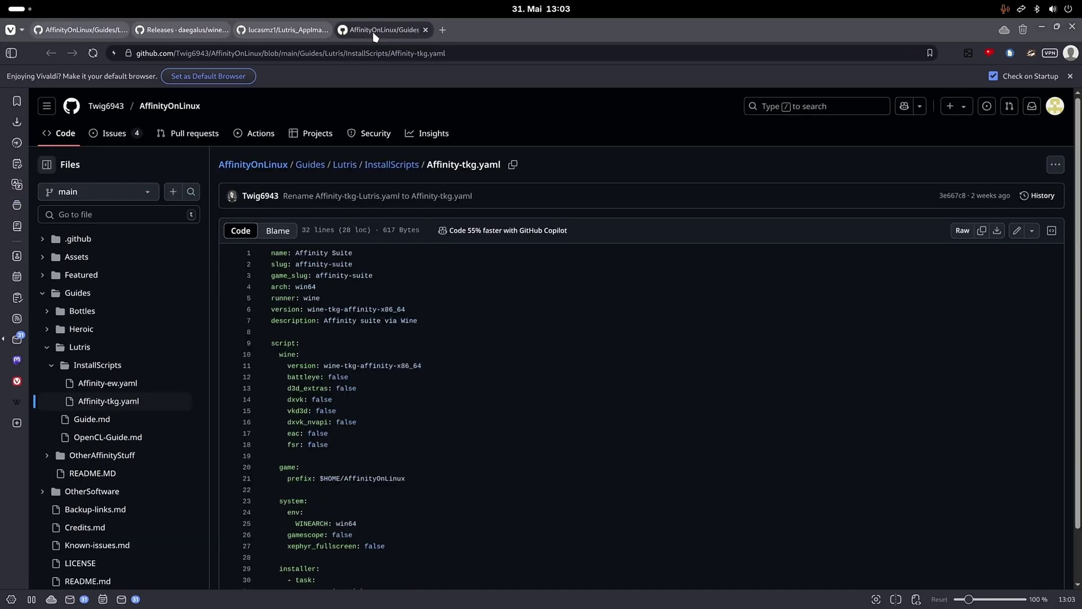
left_click(999, 233)
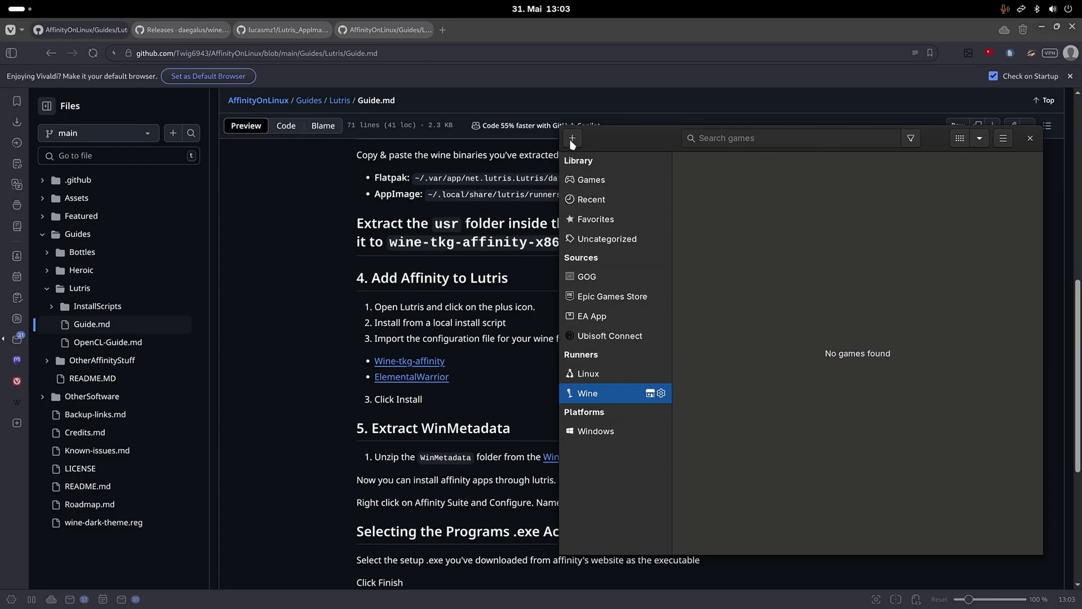
- Install Affinity Suite in Lutris from the local script Downloads/Affinity-tkg.yaml
left_click(572, 142)
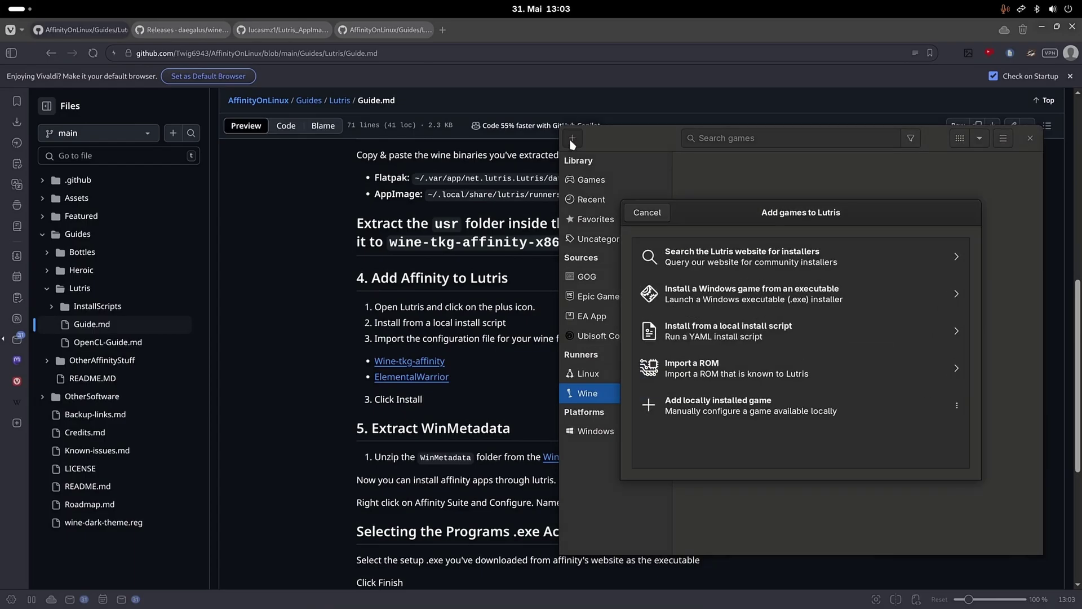
left_click(943, 338)
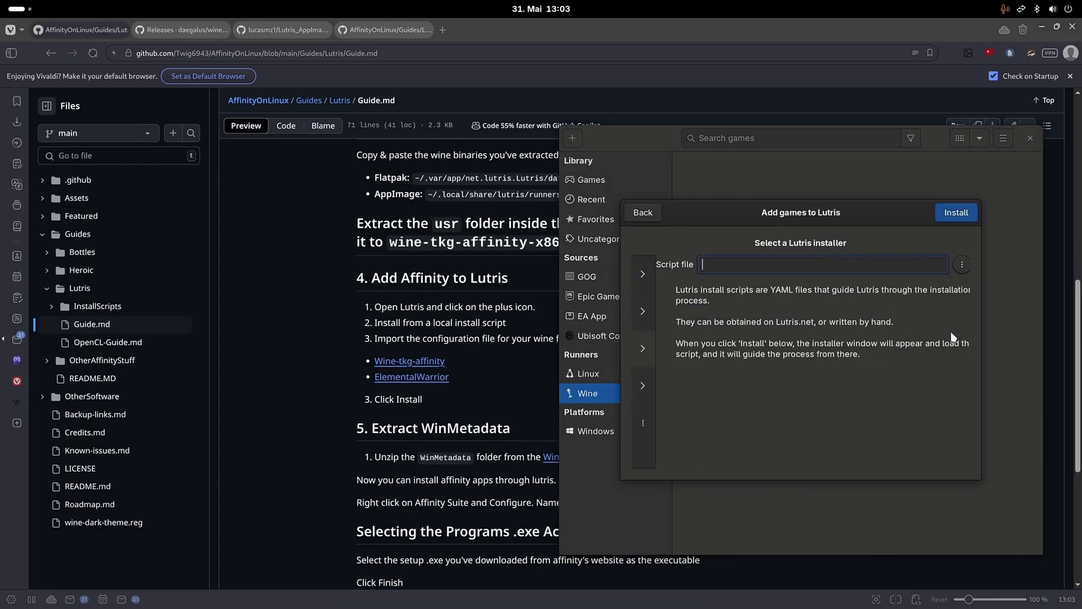
left_click(939, 267)
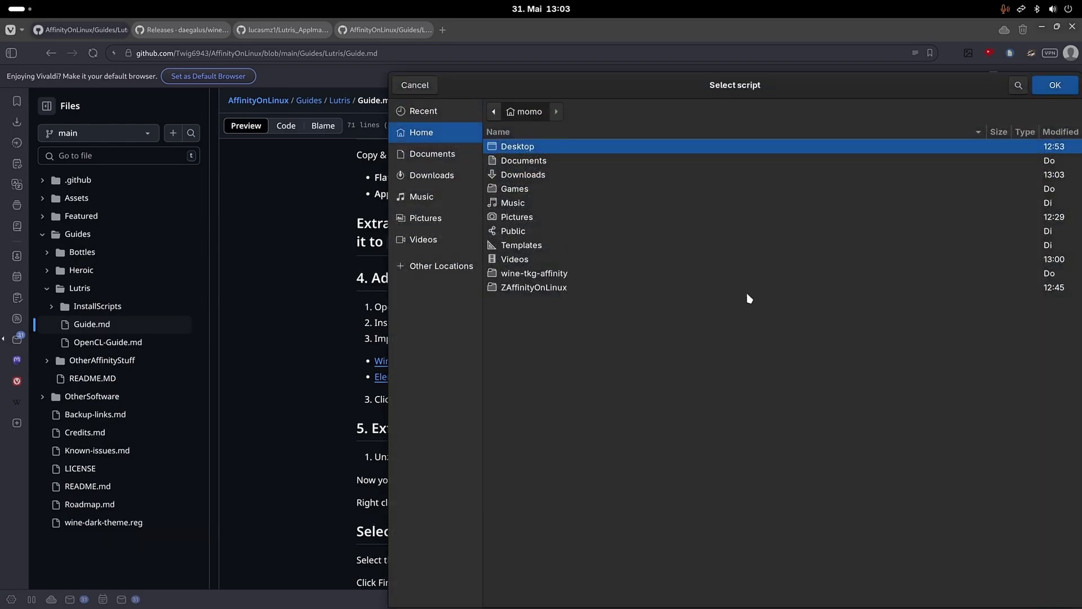
left_click(441, 176)
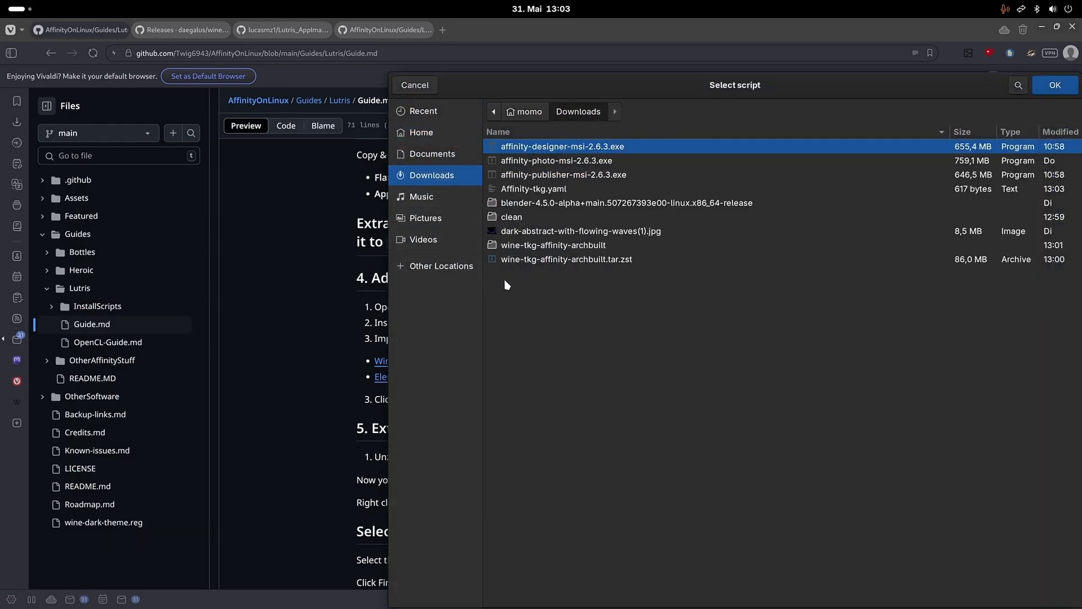
left_click(545, 190)
left_click(1055, 85)
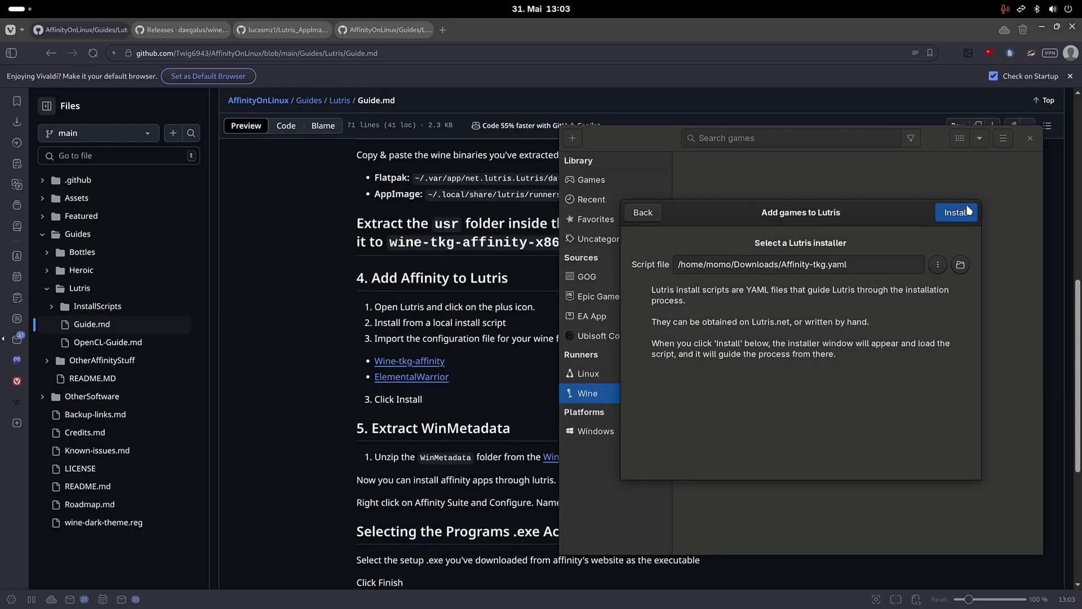
left_click(933, 212)
left_click(970, 251)
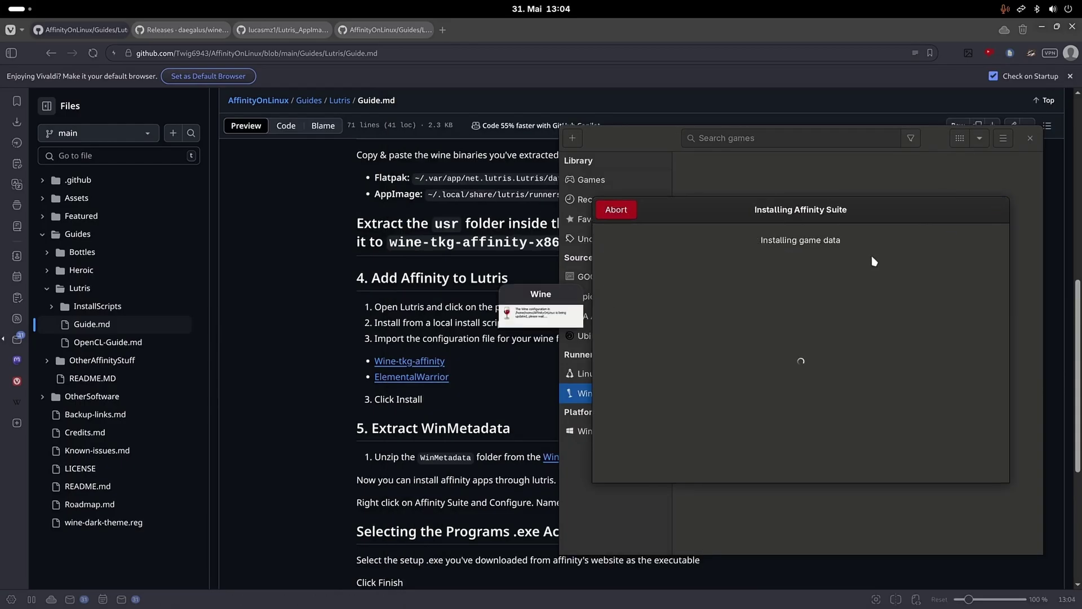
- Download WinMetadata.zip from the guide and view Designer 2's Windows installer options
left_click(503, 496)
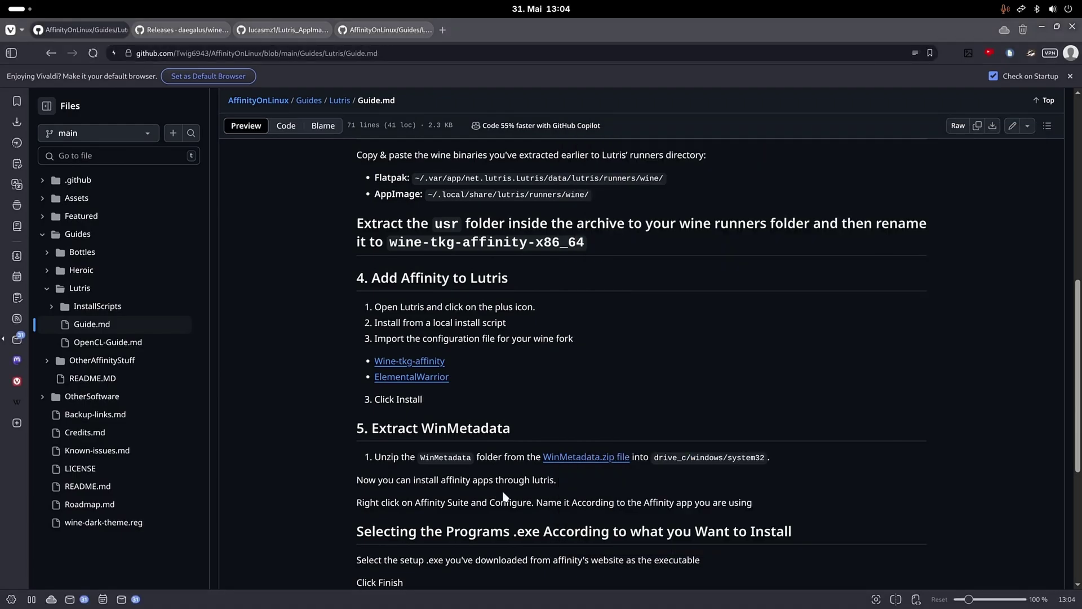
middle_click(578, 457)
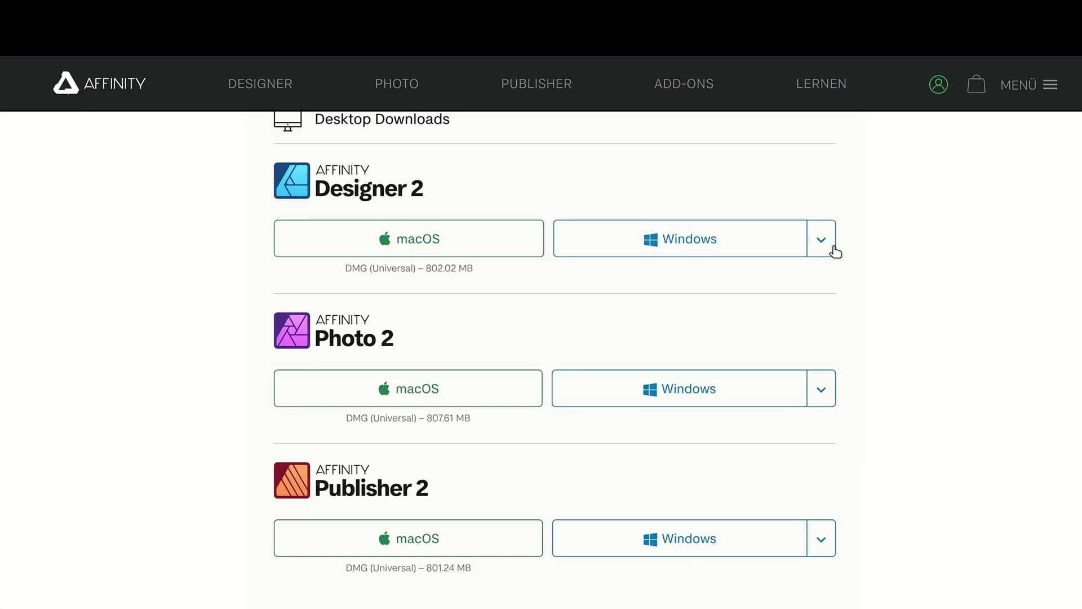
left_click(834, 251)
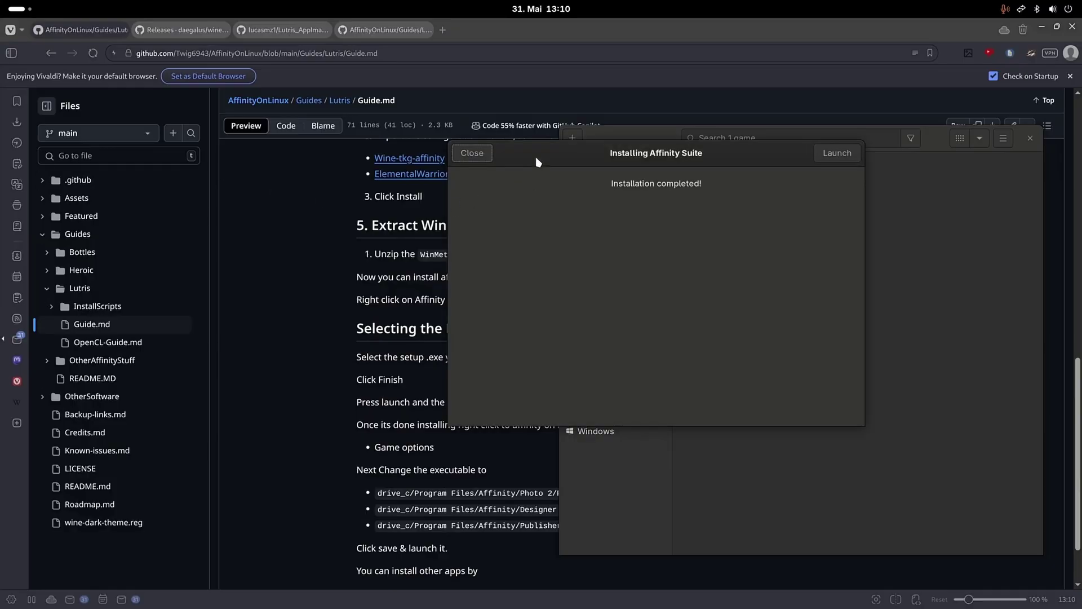
- Dismiss the Lutris installation-complete dialog and move the Lutris window to the screen middle
key("Escape")
left_click(733, 232)
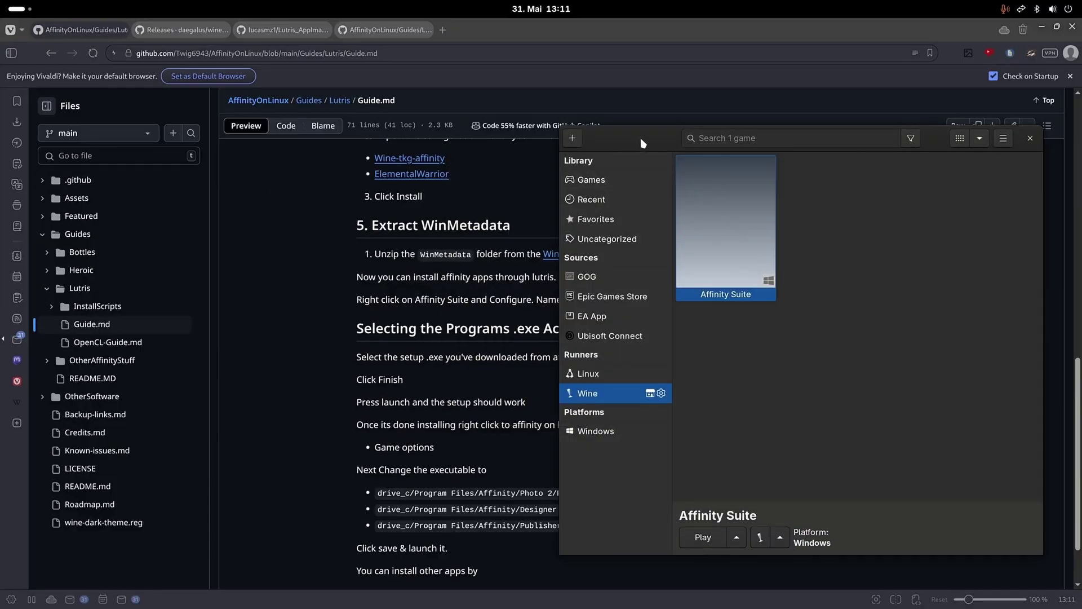
left_click_drag(641, 142, 477, 150)
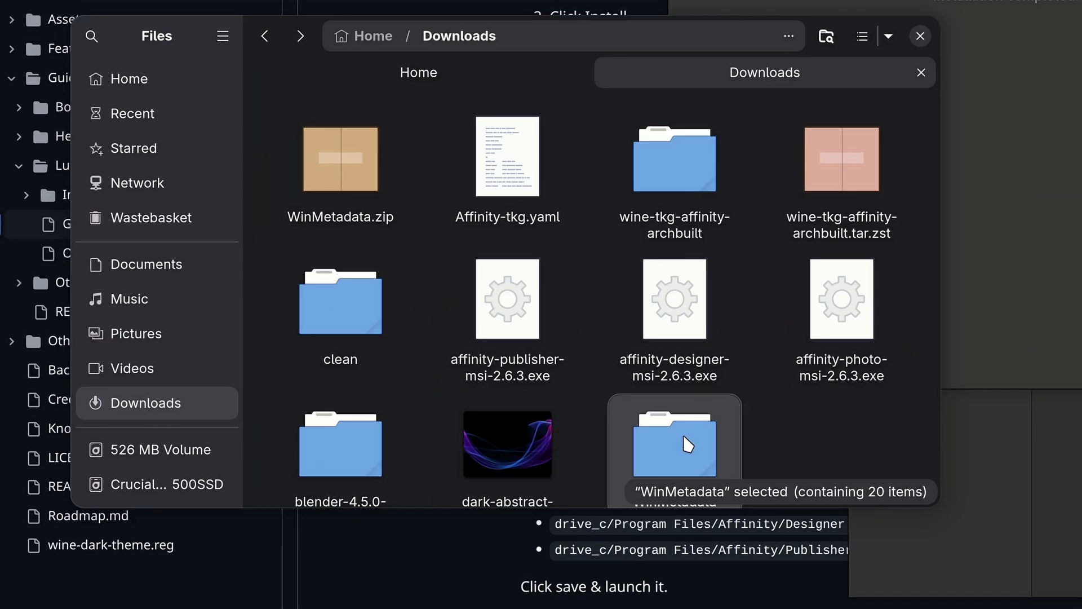
- In Files, browse to Home > AffinityOnLinux > drive_c > windows > system32
left_click(429, 75)
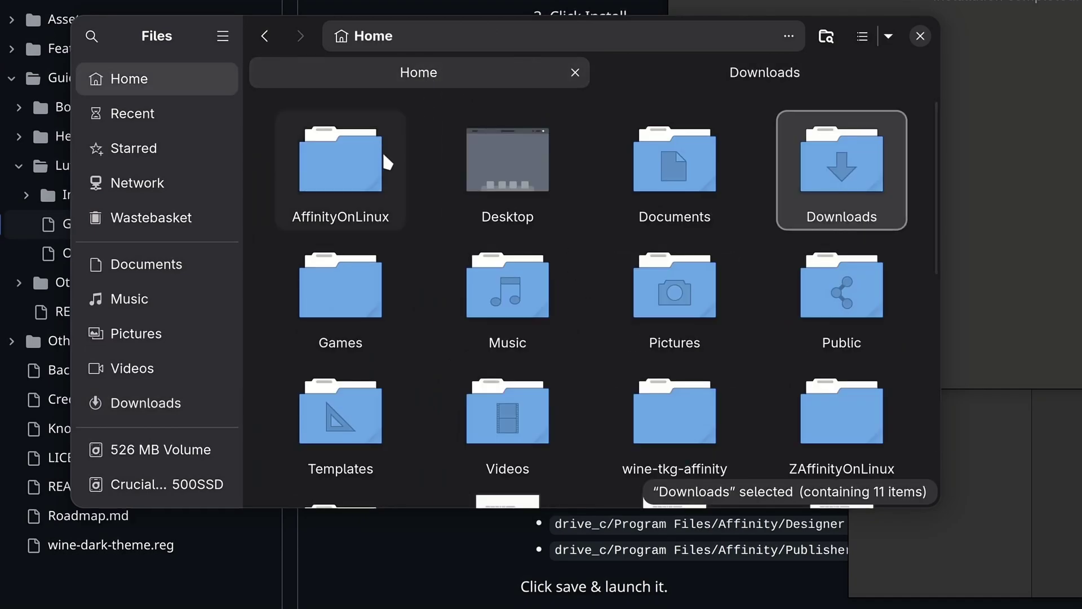
double_click(354, 187)
double_click(505, 188)
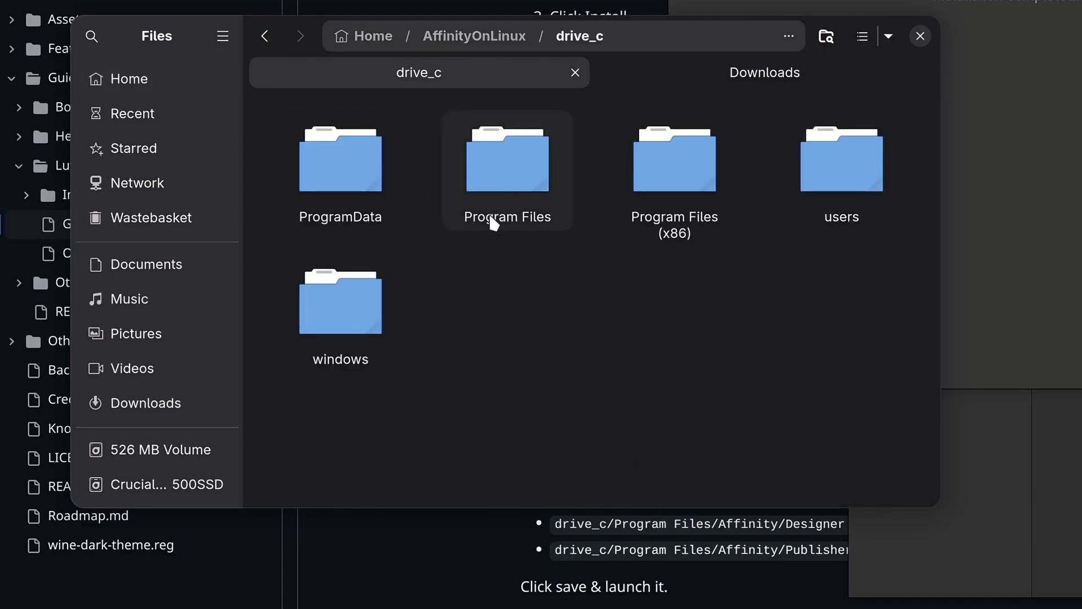
double_click(363, 315)
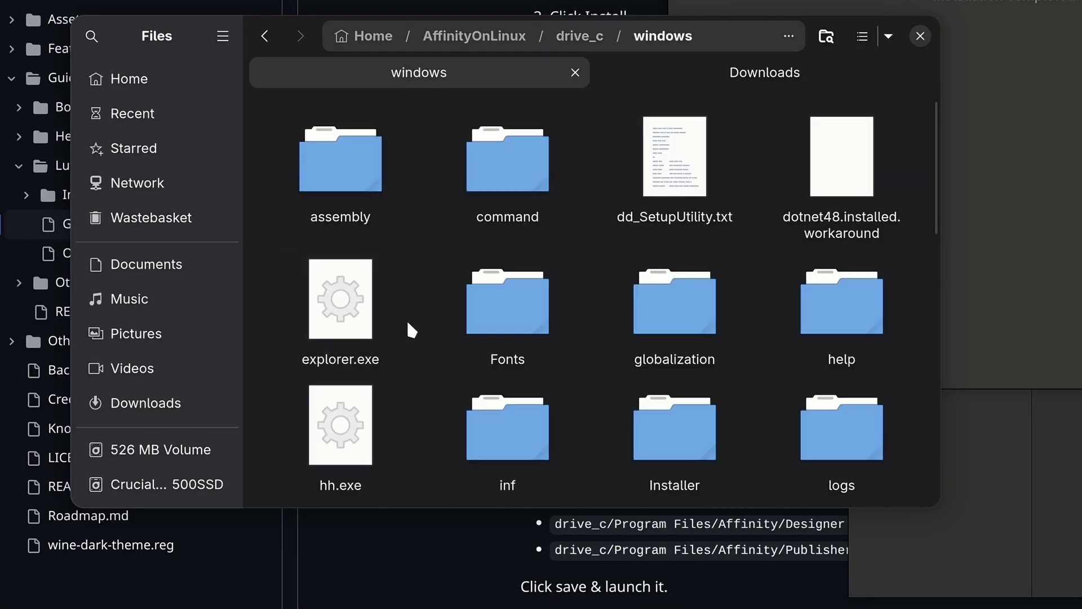
scroll(407, 317, "down", 5)
double_click(674, 347)
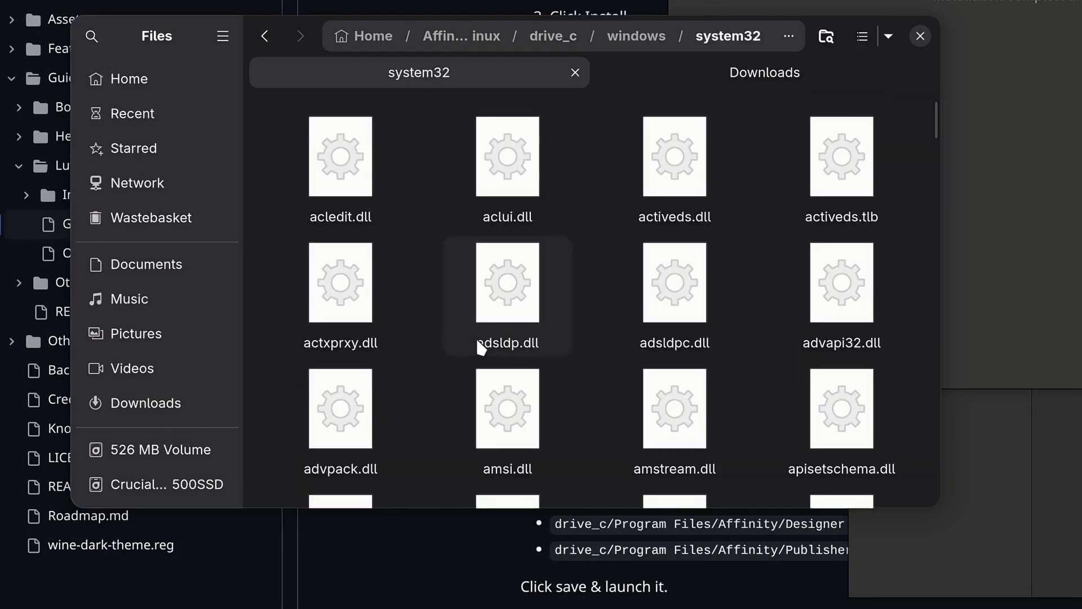
- Set Affinity Suite's executable to Downloads/affinity-photo-msi-2.6.3.exe and launch it to run the Photo installer
type("winm")
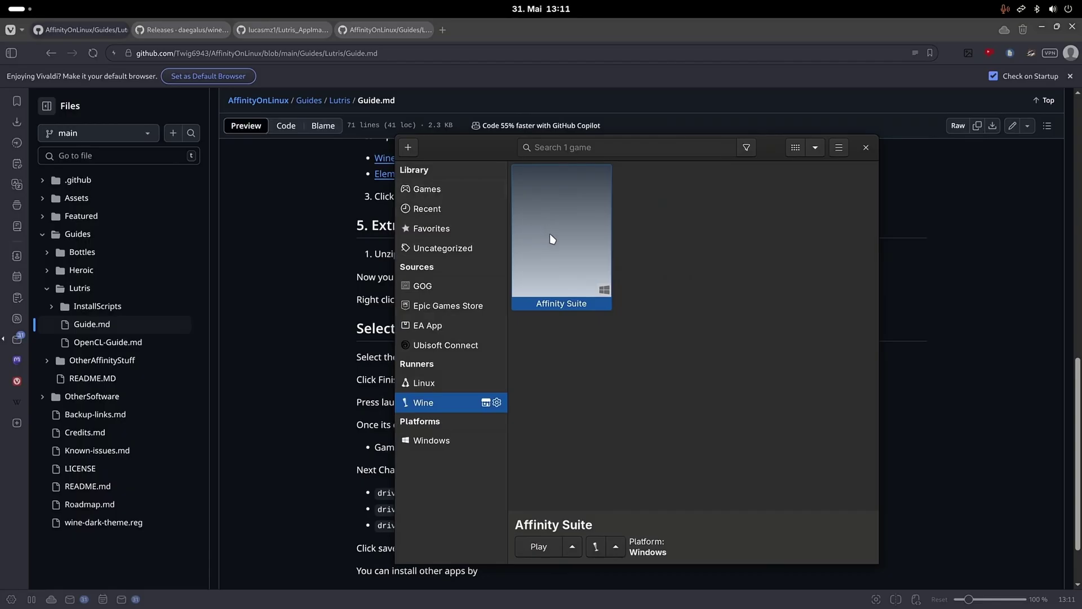
right_click(552, 239)
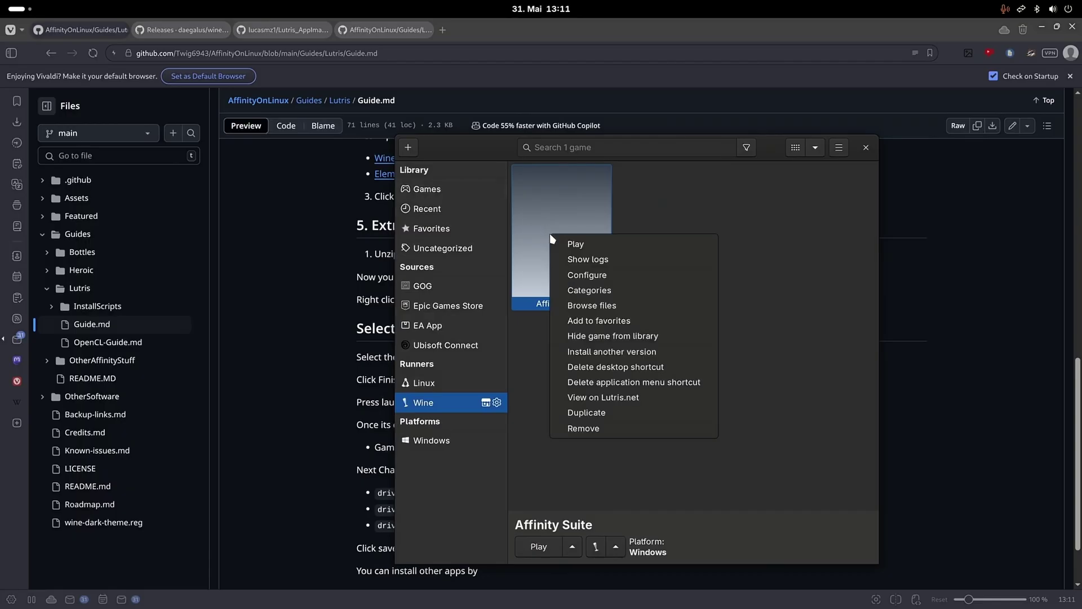
left_click(600, 278)
left_click(492, 205)
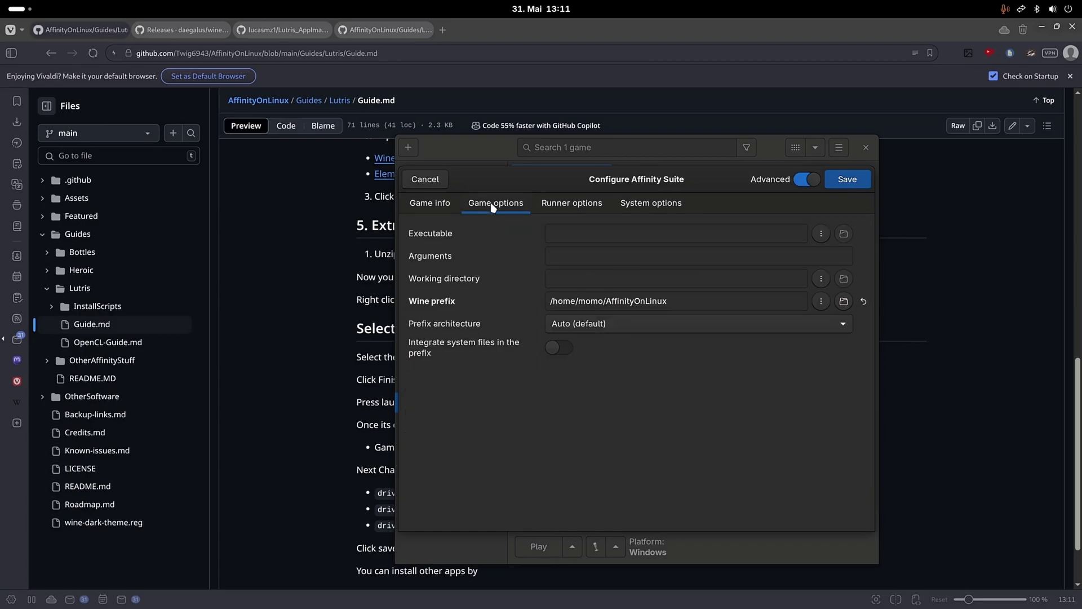
left_click(843, 233)
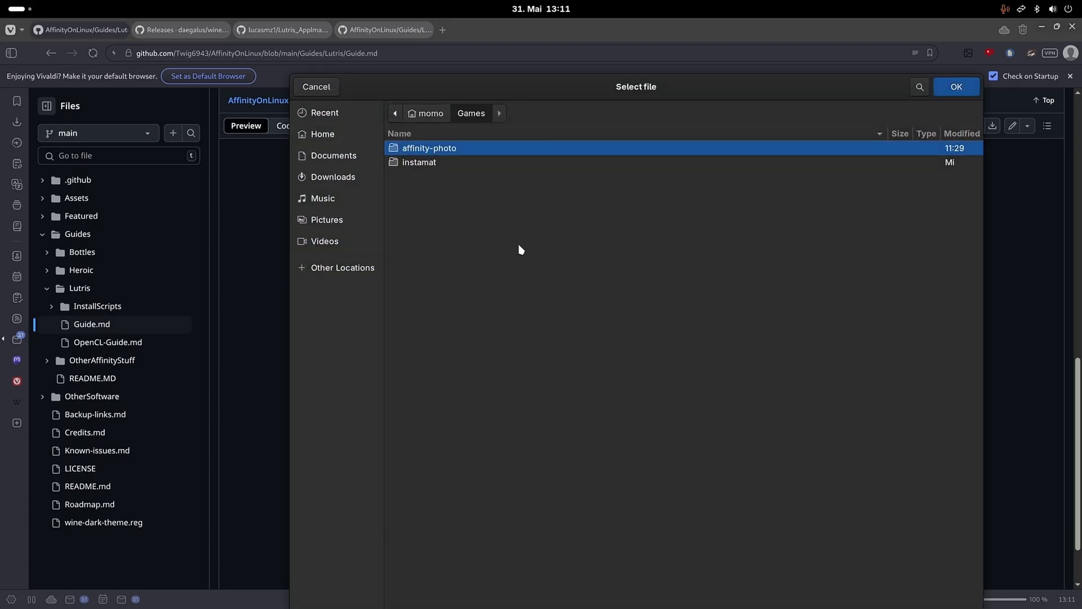
left_click(329, 177)
left_click(450, 163)
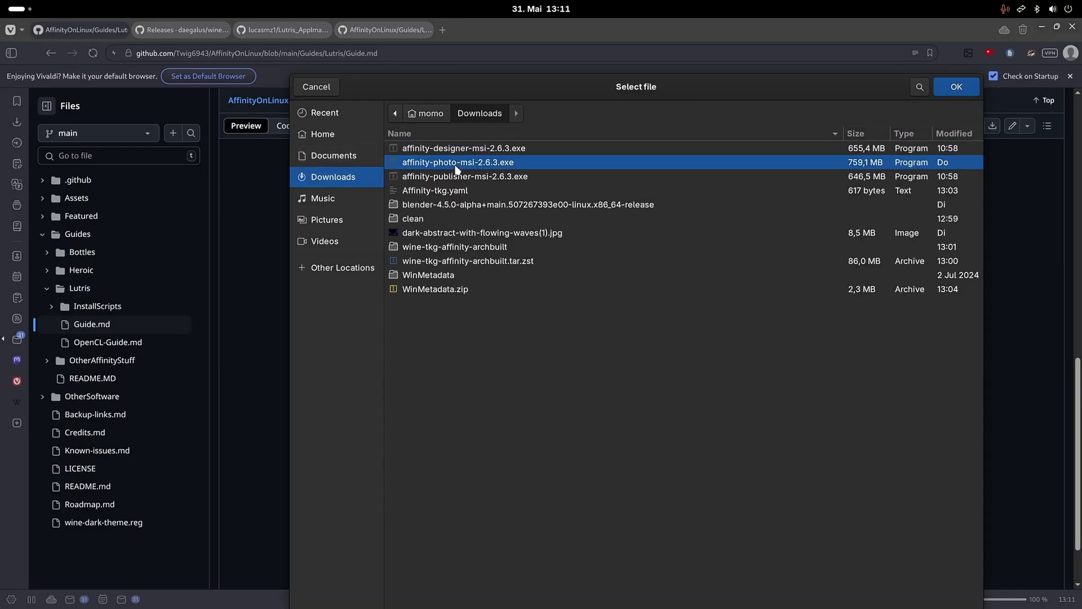
double_click(451, 163)
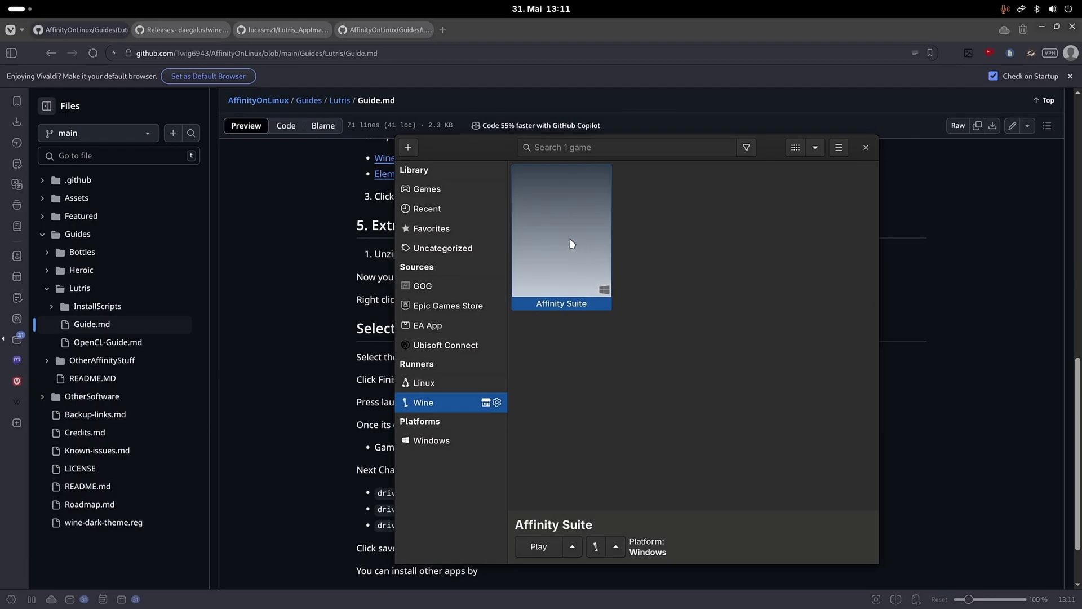
left_click(538, 549)
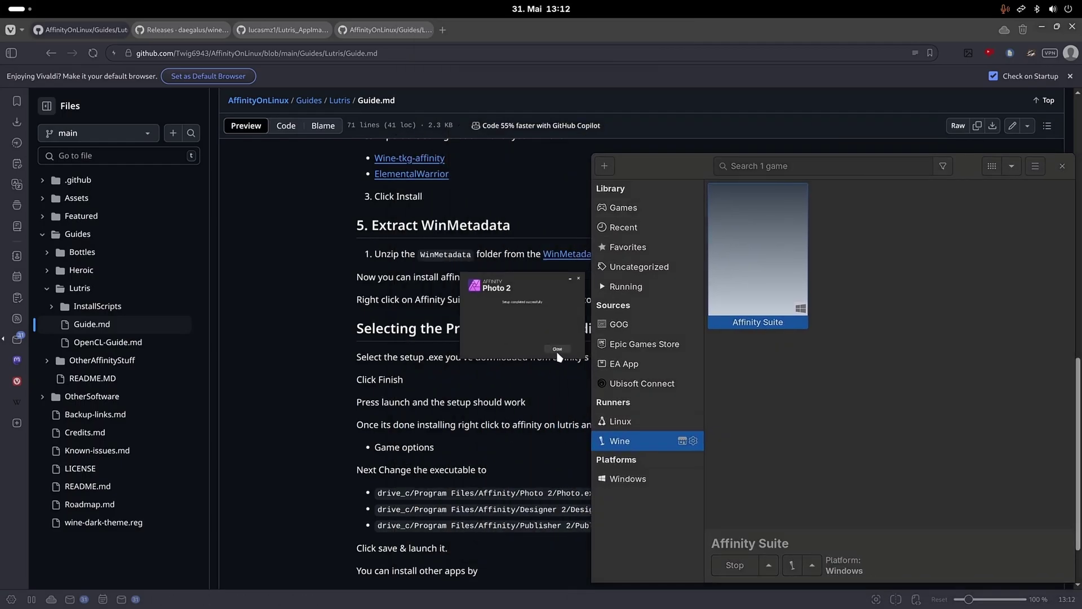
- Cancel the Affinity Suite executable file picker without changes and launch the Affinity Suite entry
left_click(557, 349)
right_click(477, 271)
left_click(556, 310)
left_click(712, 244)
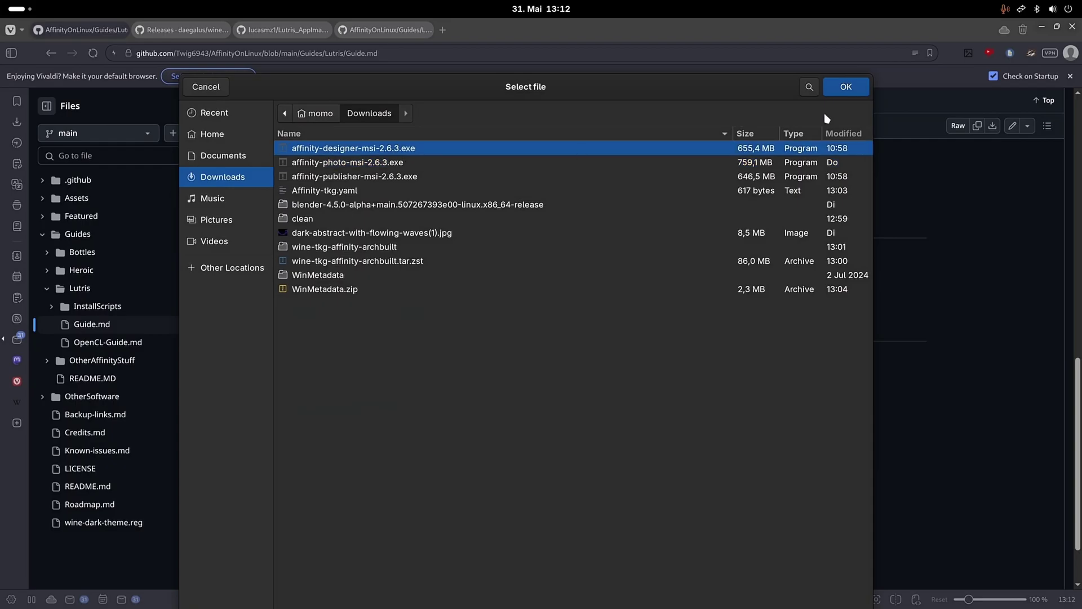
left_click(846, 88)
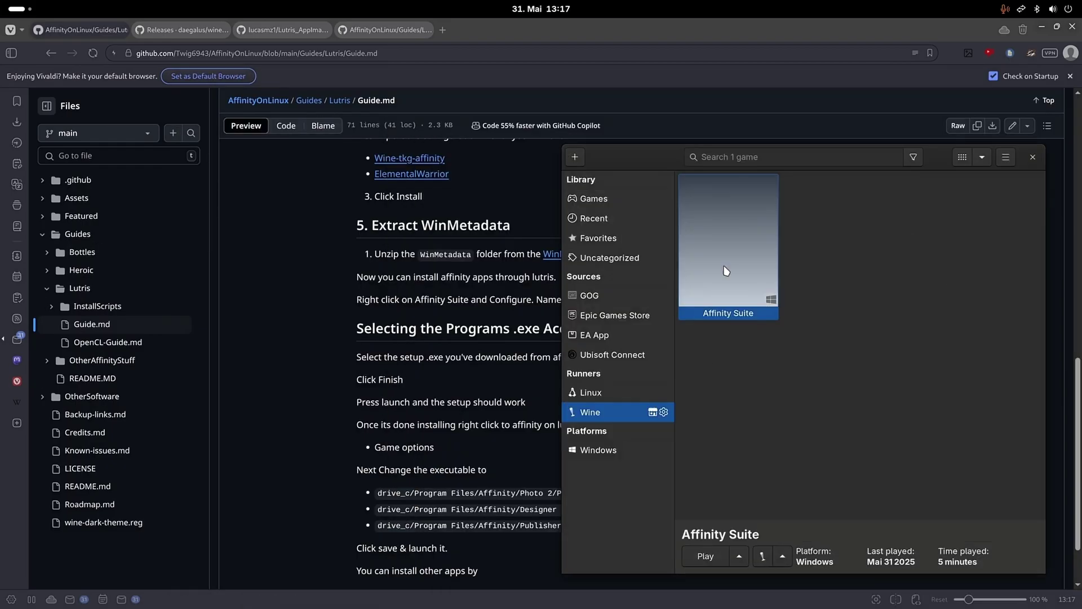
double_click(725, 270)
- In Affinity Suite's game options, browse to AffinityOnLinux/drive_c/Program Files/Affinity/Photo 2
right_click(776, 287)
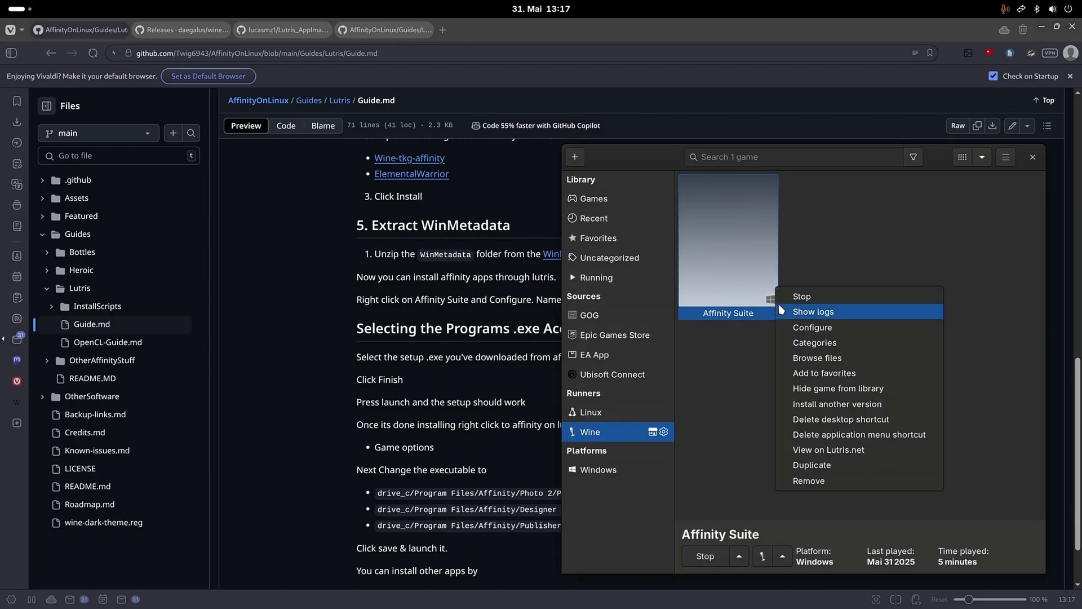
left_click(788, 328)
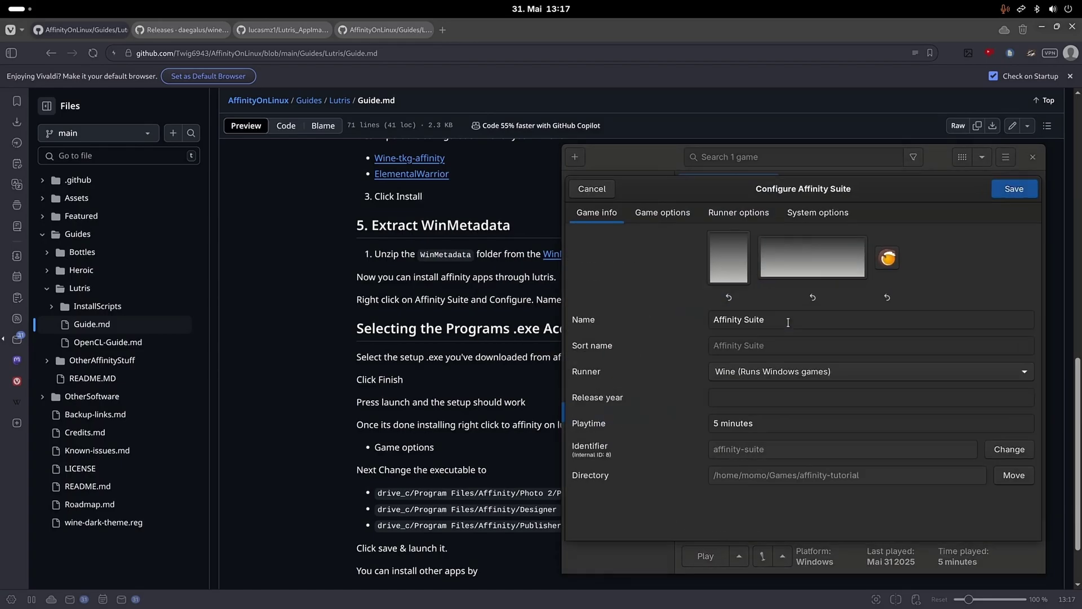
left_click(671, 212)
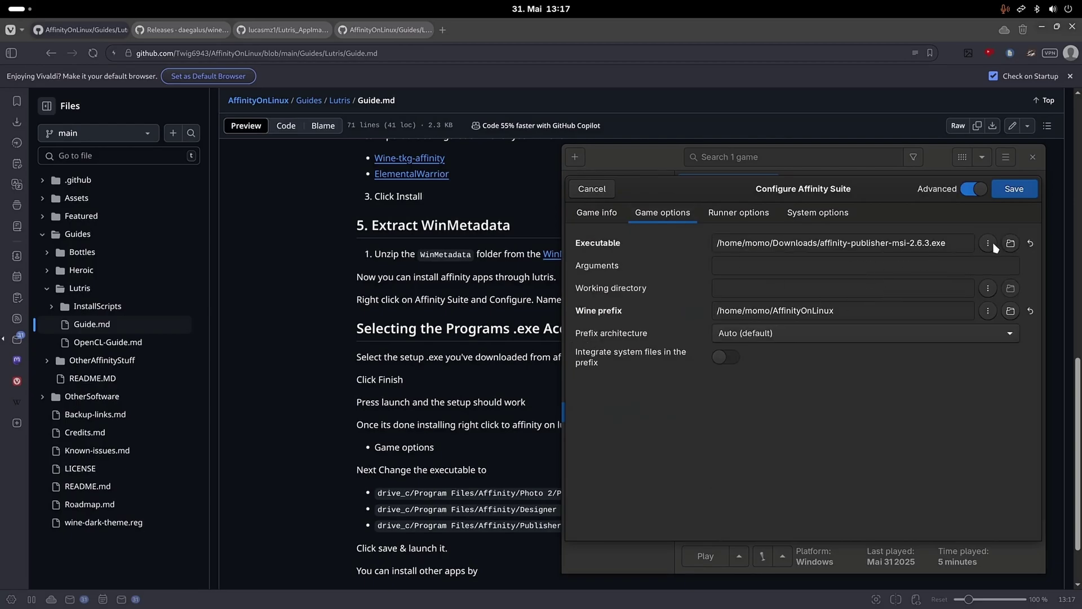
left_click(1010, 243)
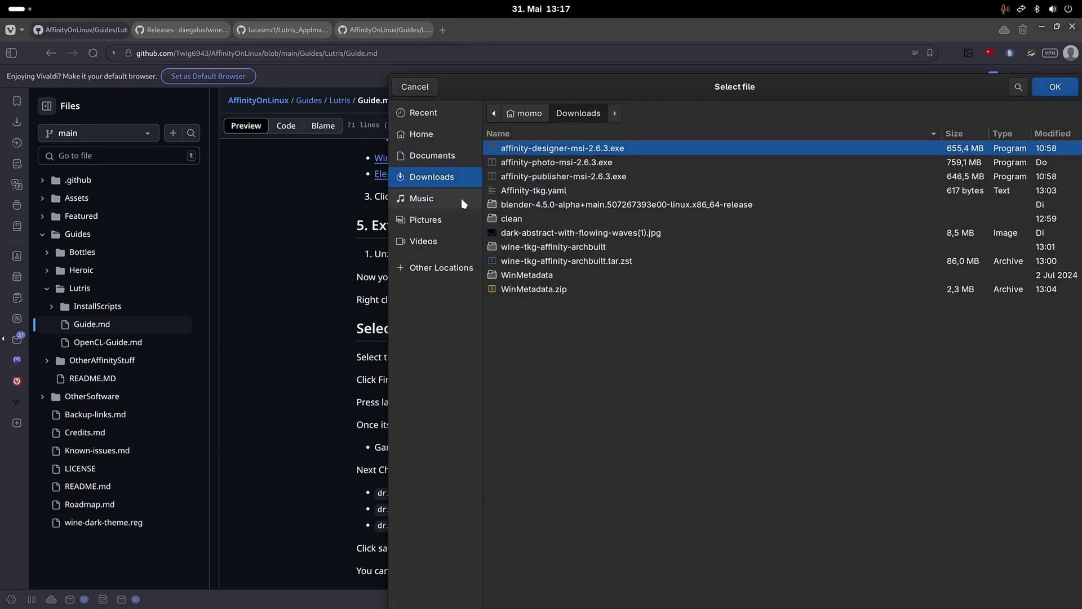
left_click(435, 135)
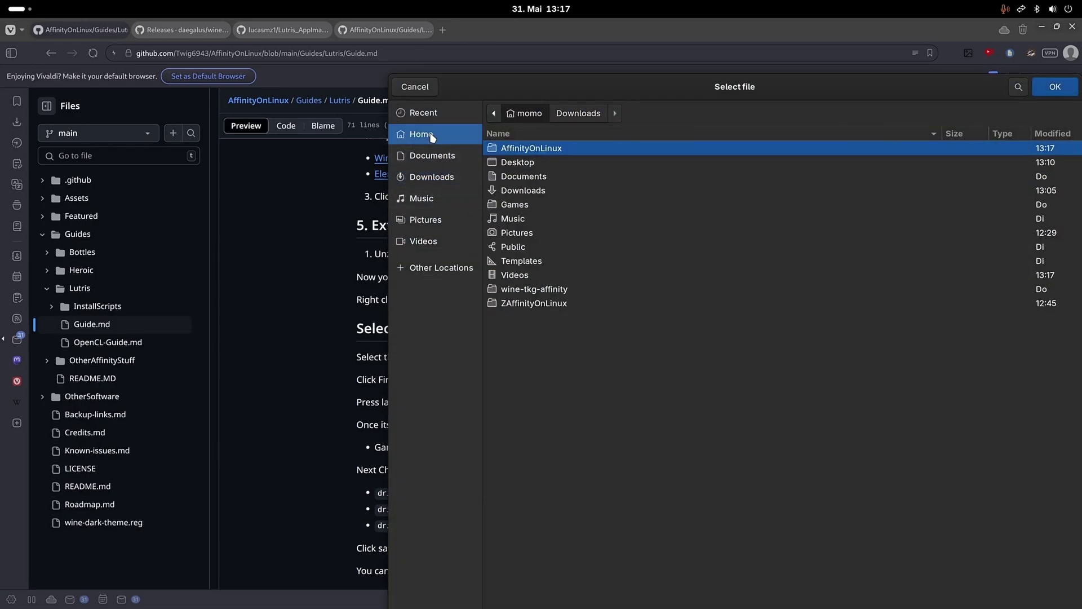
double_click(565, 149)
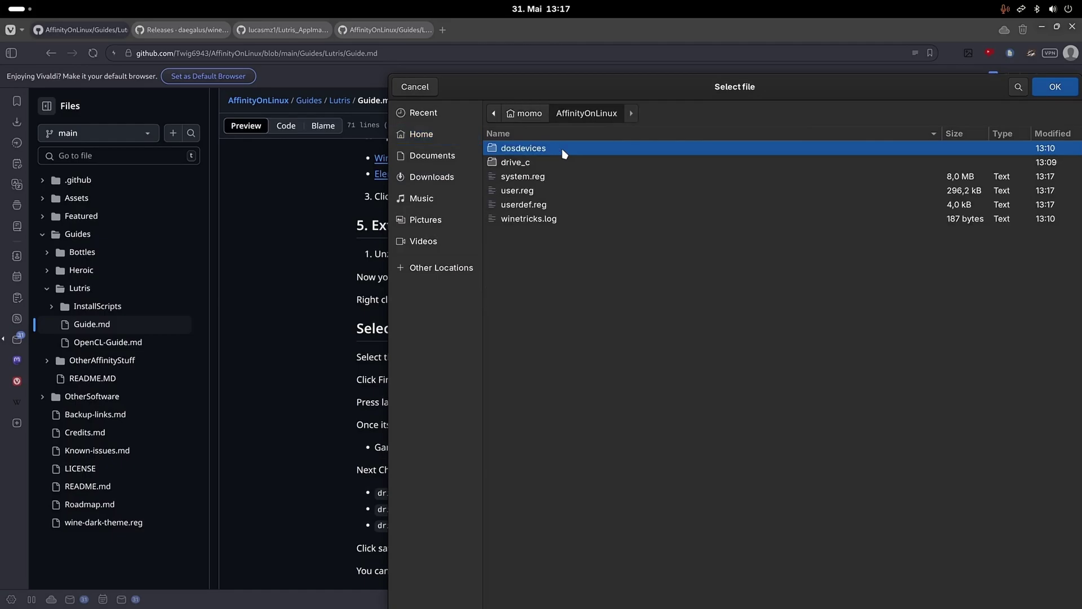
double_click(529, 163)
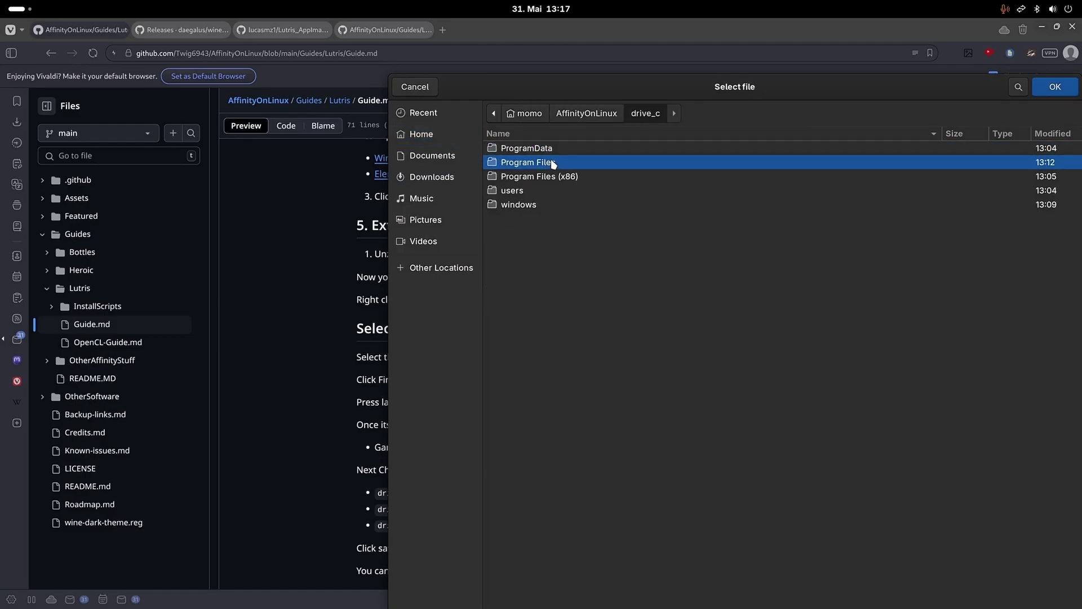
double_click(552, 163)
double_click(537, 150)
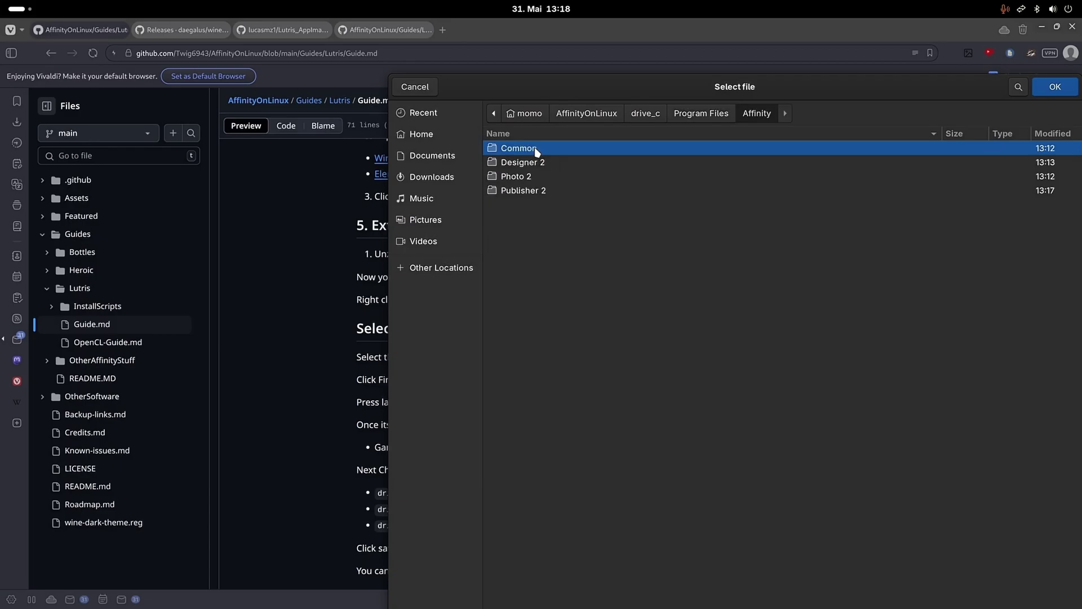
double_click(524, 177)
- Select Photo.exe as the Affinity Suite executable
scroll(554, 325, "down", 10)
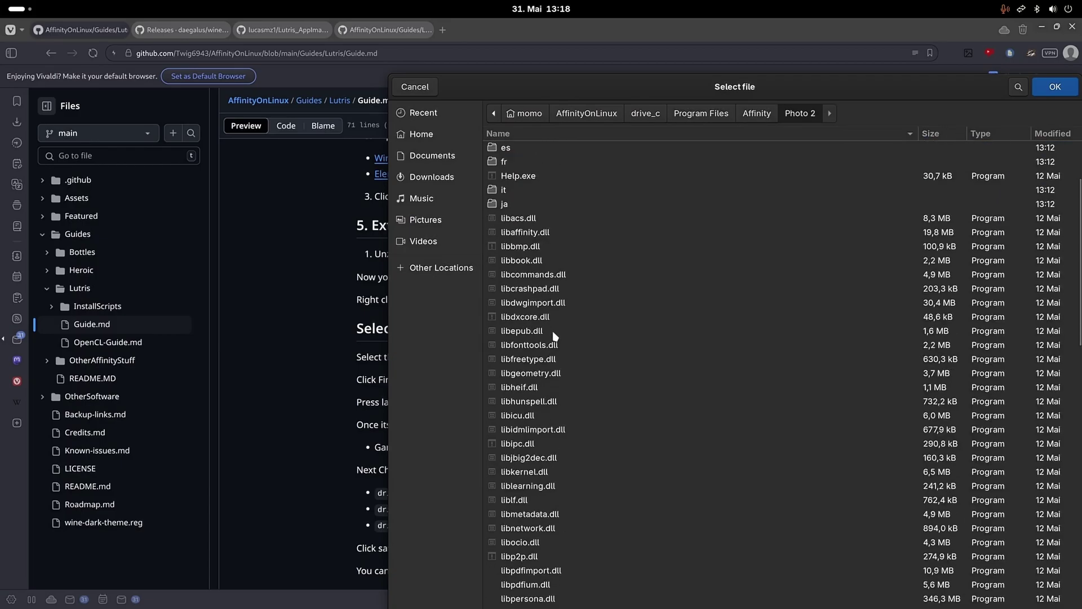
scroll(553, 327, "down", 5)
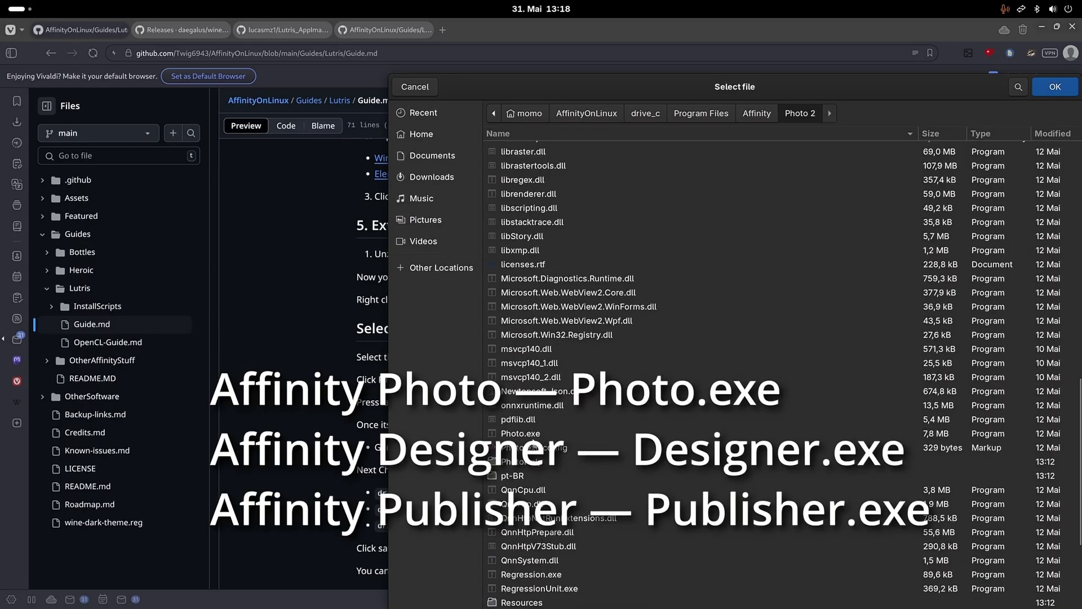
left_click(521, 433)
key("Return")
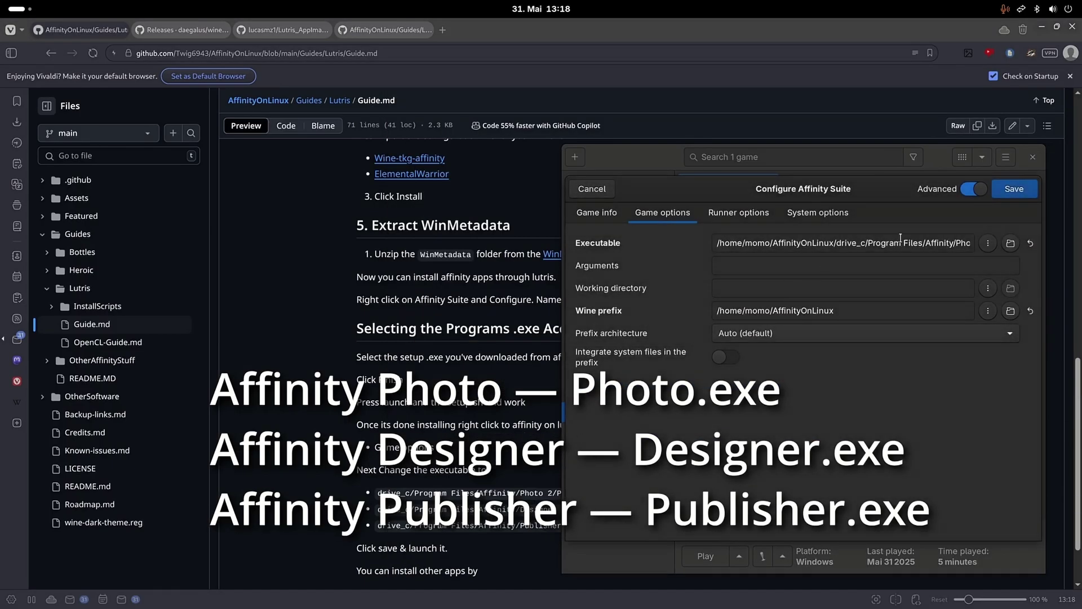
left_click(597, 215)
- Rename the Affinity Suite entry to 'Affinity Photo 2'
left_click(781, 320)
left_click_drag(780, 320, 701, 318)
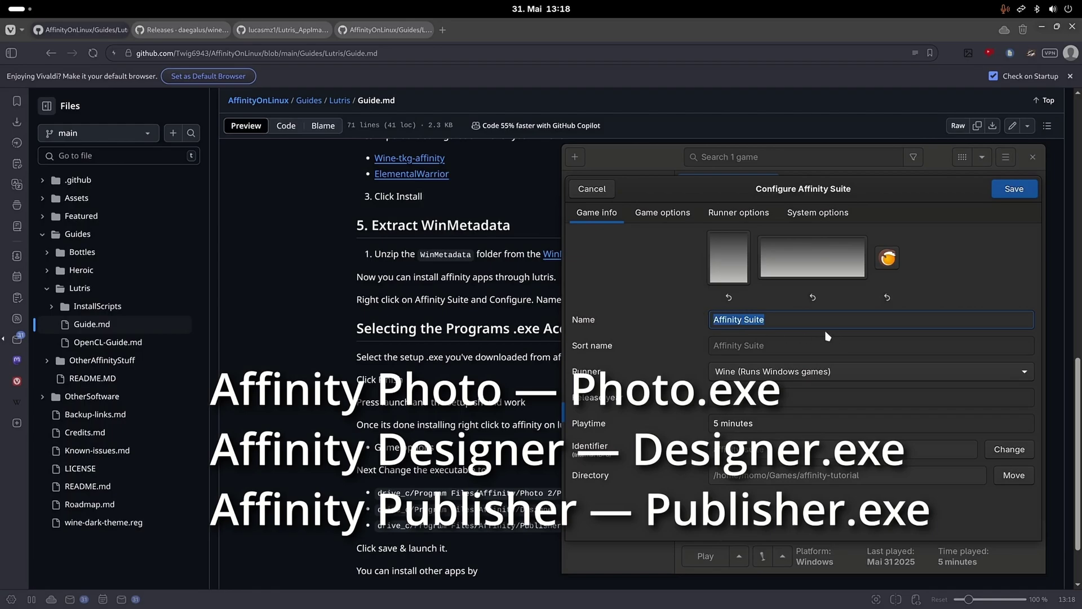
left_click(790, 320)
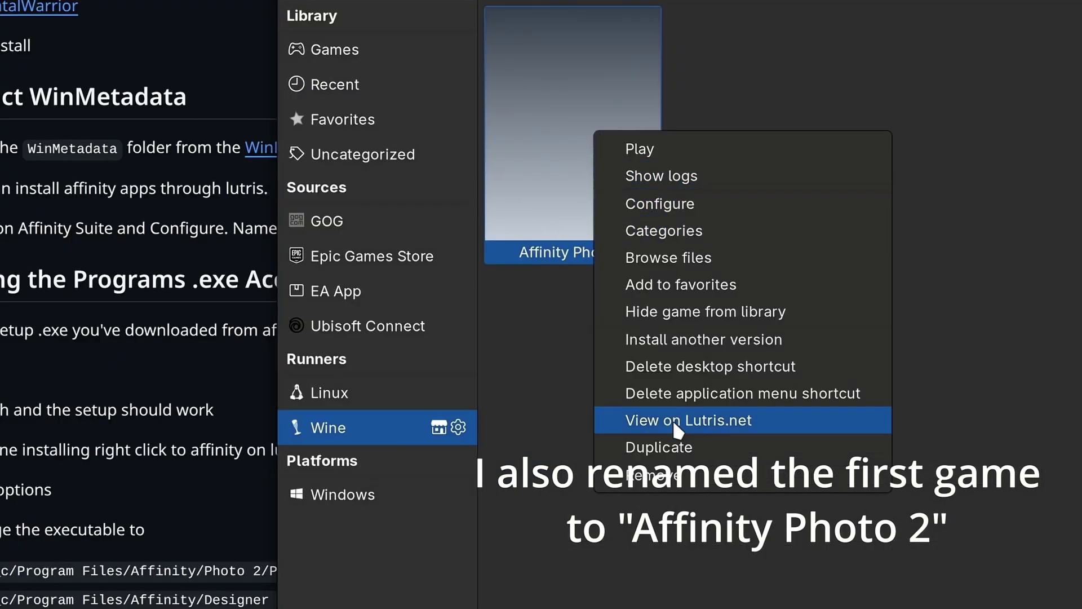
- Duplicate Affinity Photo 2 as a new entry named 'Affinity Designer 2'
left_click(564, 447)
key("Left")
key("BackSpace")
key("BackSpace")
key("BackSpace")
key("BackSpace")
key("BackSpace")
key("BackSpace")
type("Designer")
key("Return")
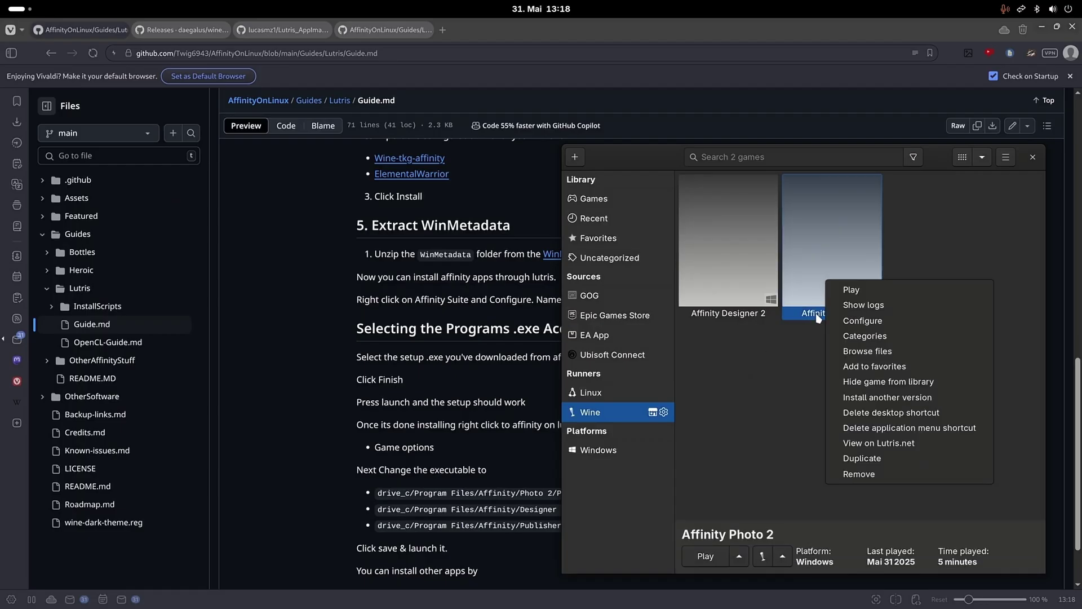
- Point Affinity Designer 2's executable at Affinity/Designer 2/Designer.exe and save
left_click(930, 323)
left_click(686, 213)
left_click(1010, 243)
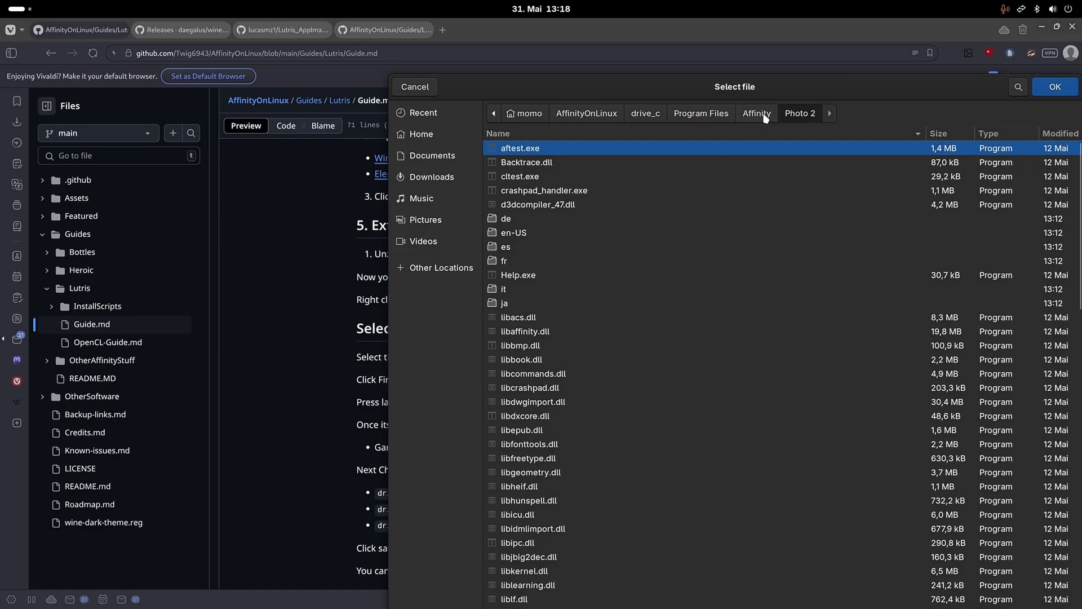
left_click(756, 113)
double_click(536, 162)
left_click(539, 233)
left_click(1049, 86)
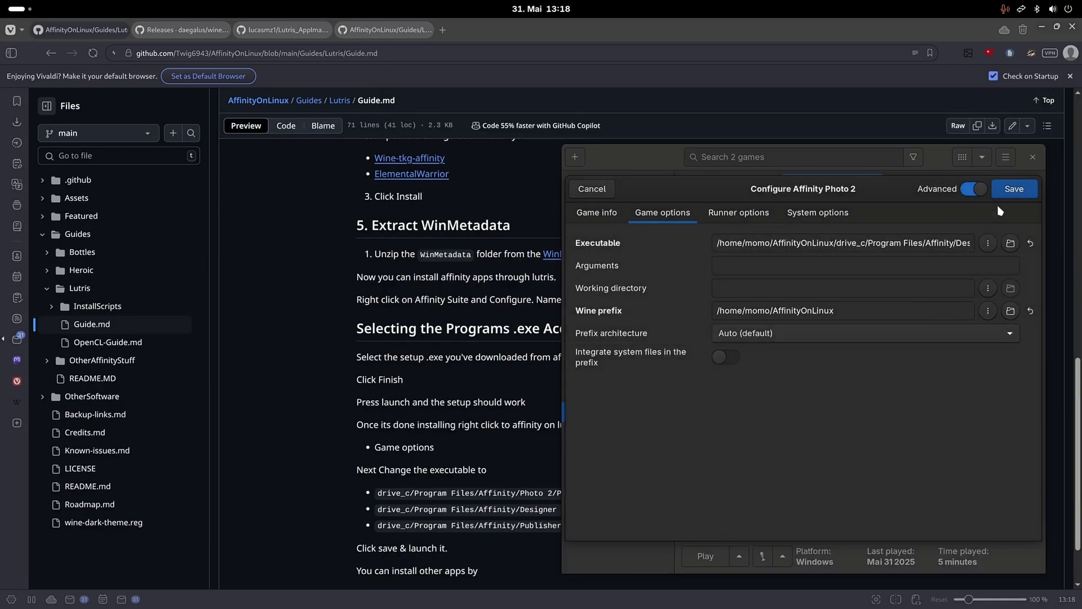
left_click(1013, 191)
- Duplicate Affinity Photo 2 as 'Affinity Publisher 2' and select Publisher 2/Publisher.exe as its executable
right_click(758, 248)
left_click(797, 428)
key("Left")
key("BackSpace")
key("BackSpace")
key("BackSpace")
key("BackSpace")
key("BackSpace")
type("ublisher")
key("Return")
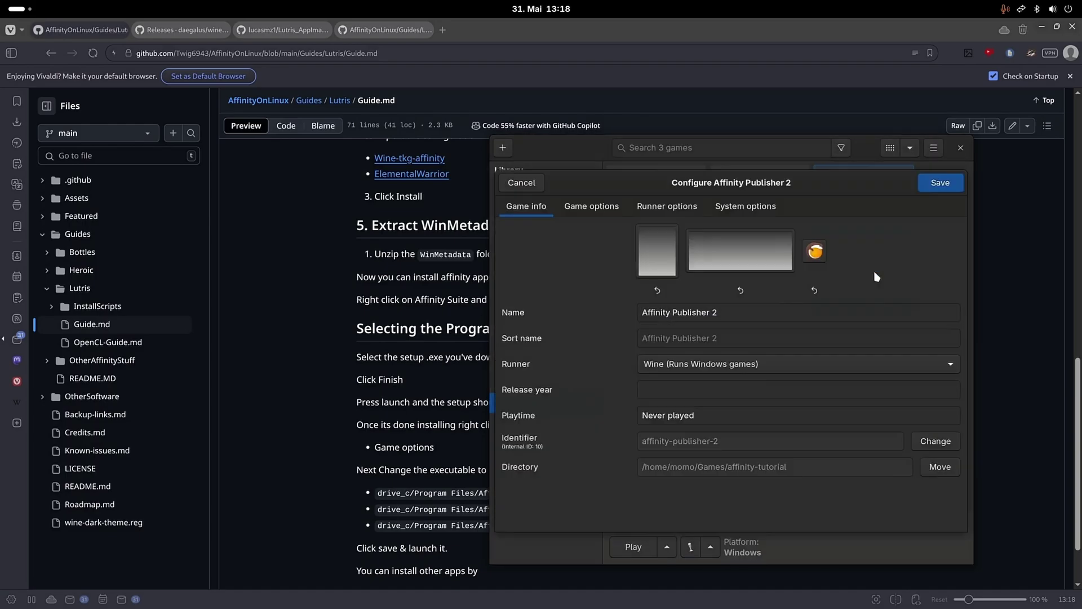
left_click(932, 437)
left_click(753, 113)
double_click(536, 179)
scroll(732, 282, "down", 5)
left_click(523, 278)
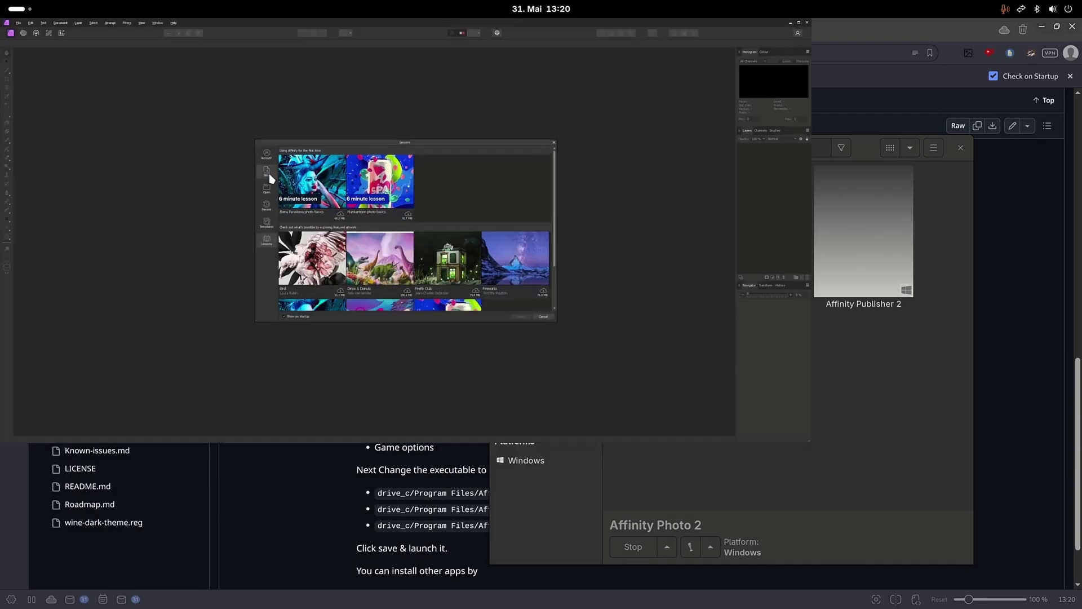
- Create a new blank document with Ctrl+N, then show the Affinity account and licence window
key("ctrl+n")
left_click(516, 318)
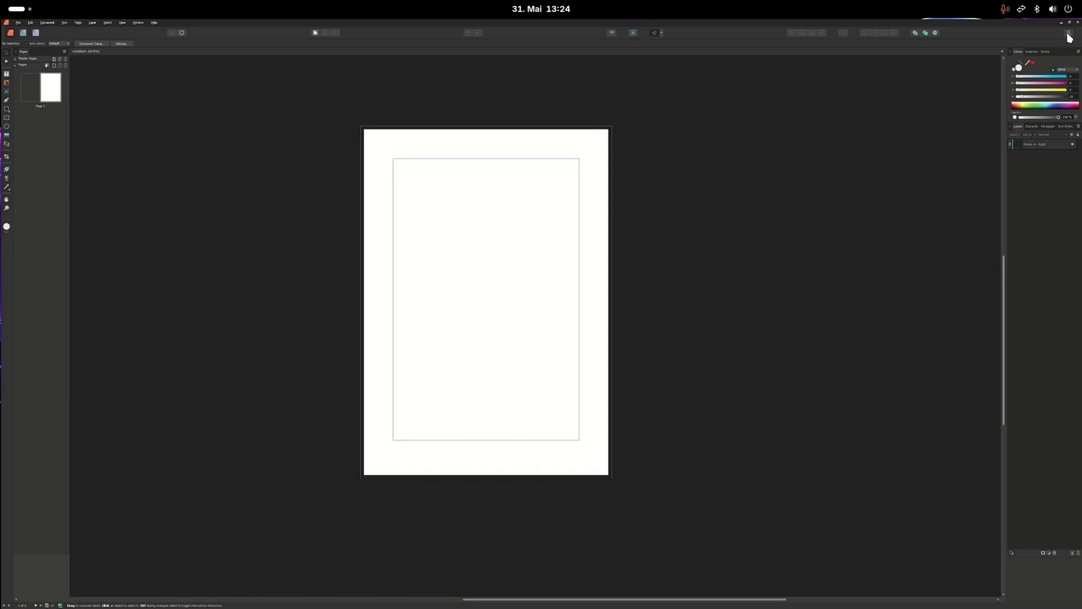
left_click(1068, 34)
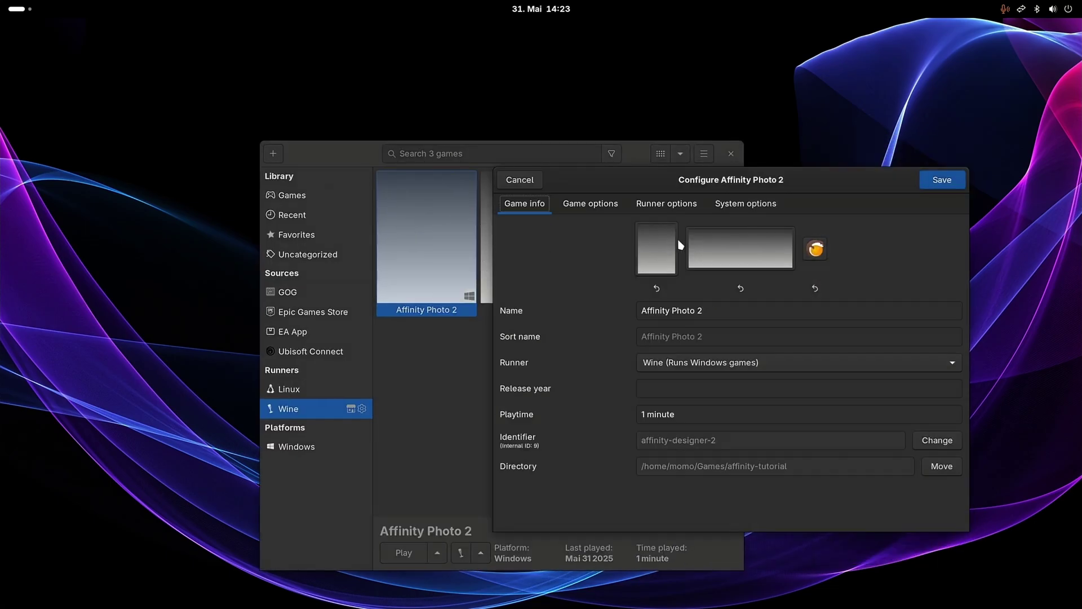
- Set Affinity Photo 2's cover art to photolutris_cover_art from the Desktop and save
left_click(744, 243)
left_click(417, 134)
double_click(516, 164)
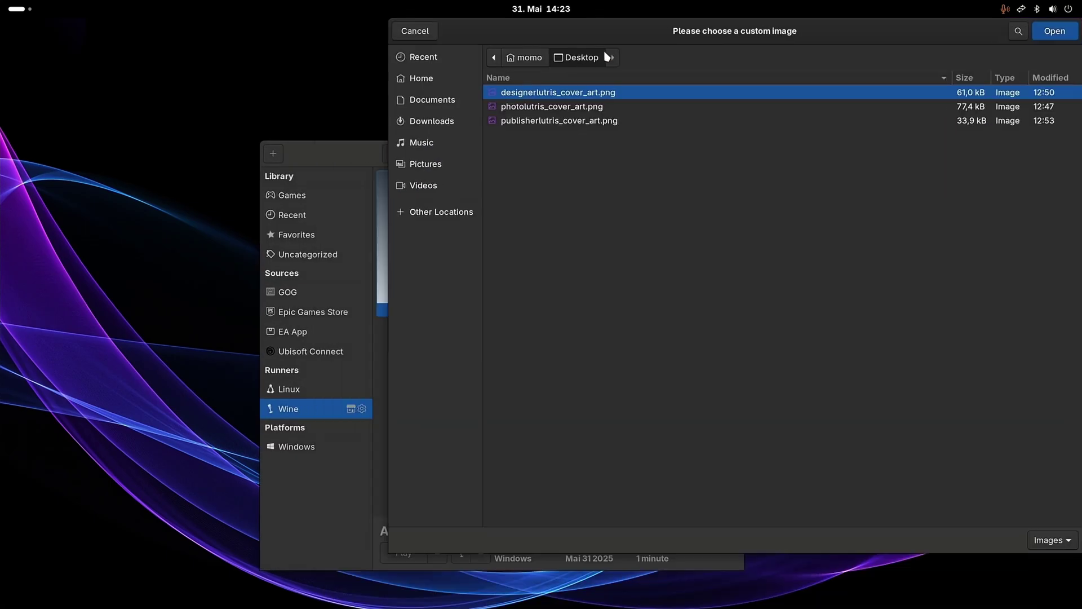
left_click(623, 147)
double_click(622, 148)
left_click(840, 155)
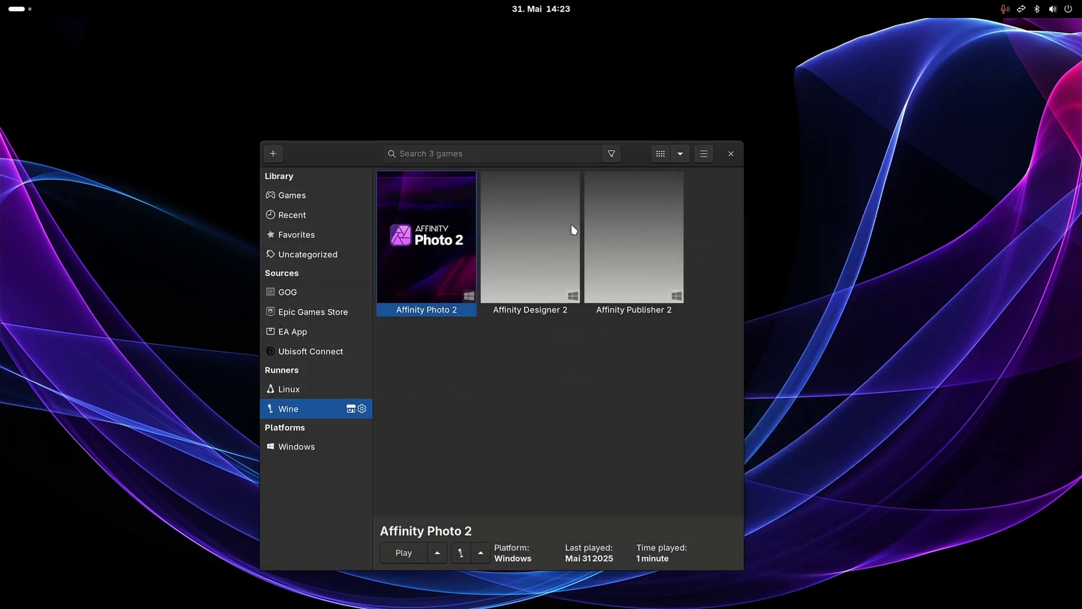
right_click(570, 229)
left_click(594, 269)
- Set Affinity Designer 2's cover art to designerlutris_cover_art from the Desktop and save
left_click(428, 251)
left_click(365, 133)
double_click(510, 163)
double_click(484, 148)
left_click(713, 185)
- Set Affinity Publisher 2's cover art to publisherlutris_cover_art from the Desktop
right_click(649, 237)
left_click(682, 278)
left_click(428, 251)
left_click(365, 134)
double_click(476, 147)
left_click(365, 133)
double_click(461, 161)
left_click(479, 176)
double_click(478, 177)
left_click(713, 185)
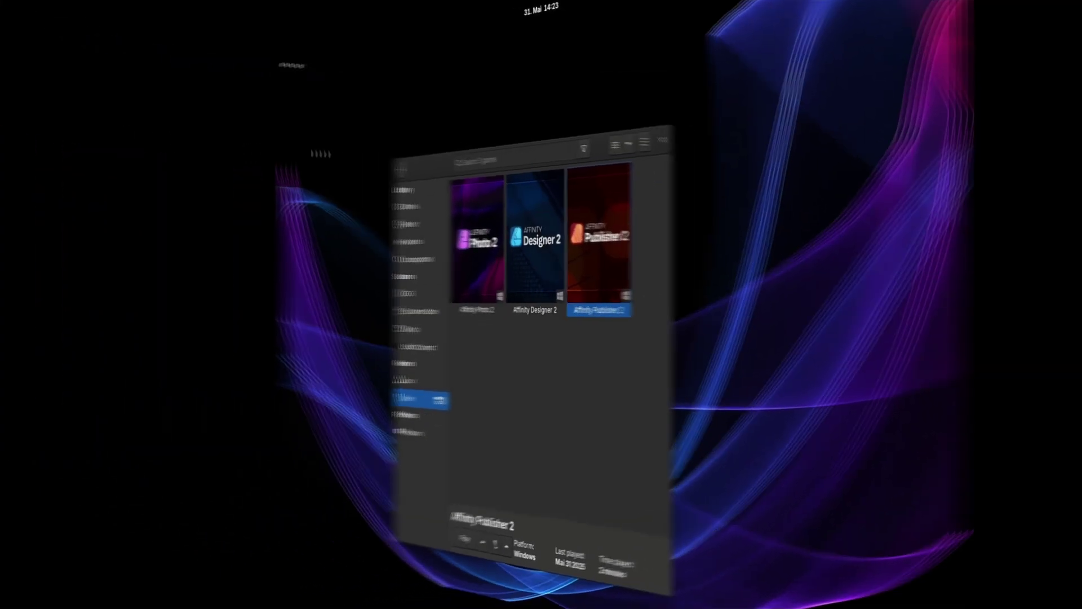